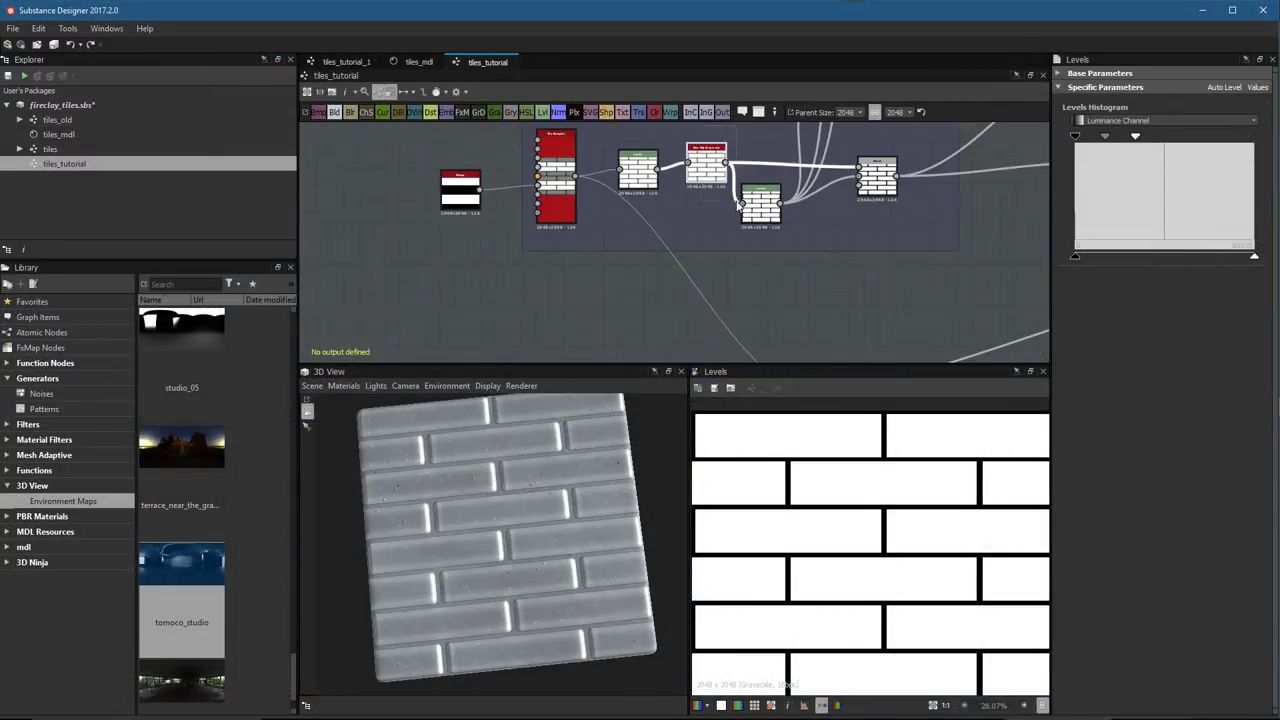
Preview the Levels nodes of the finished tiles_tutorial graph to examine their tile masks
double_click(761, 203)
middle_click_drag(800, 290, 778, 250)
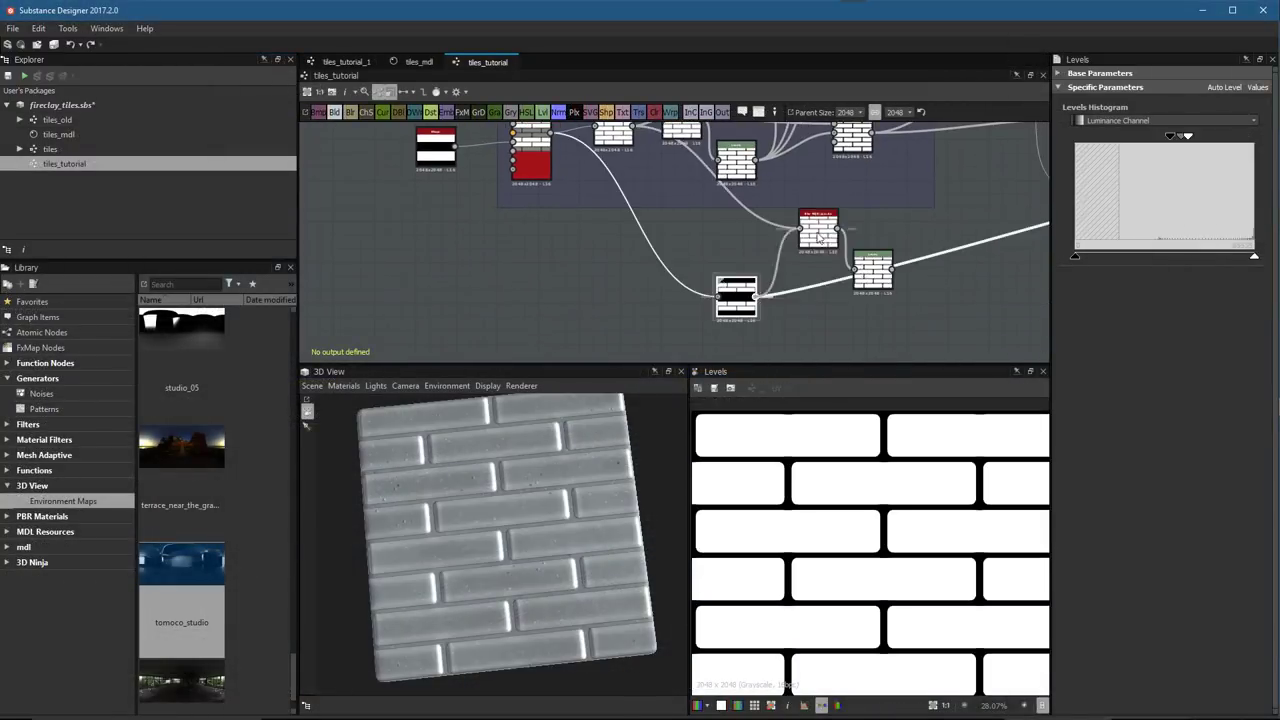
scroll(870, 545, "up", 4)
scroll(984, 170, "up", 6)
double_click(877, 239)
scroll(867, 522, "down", 4)
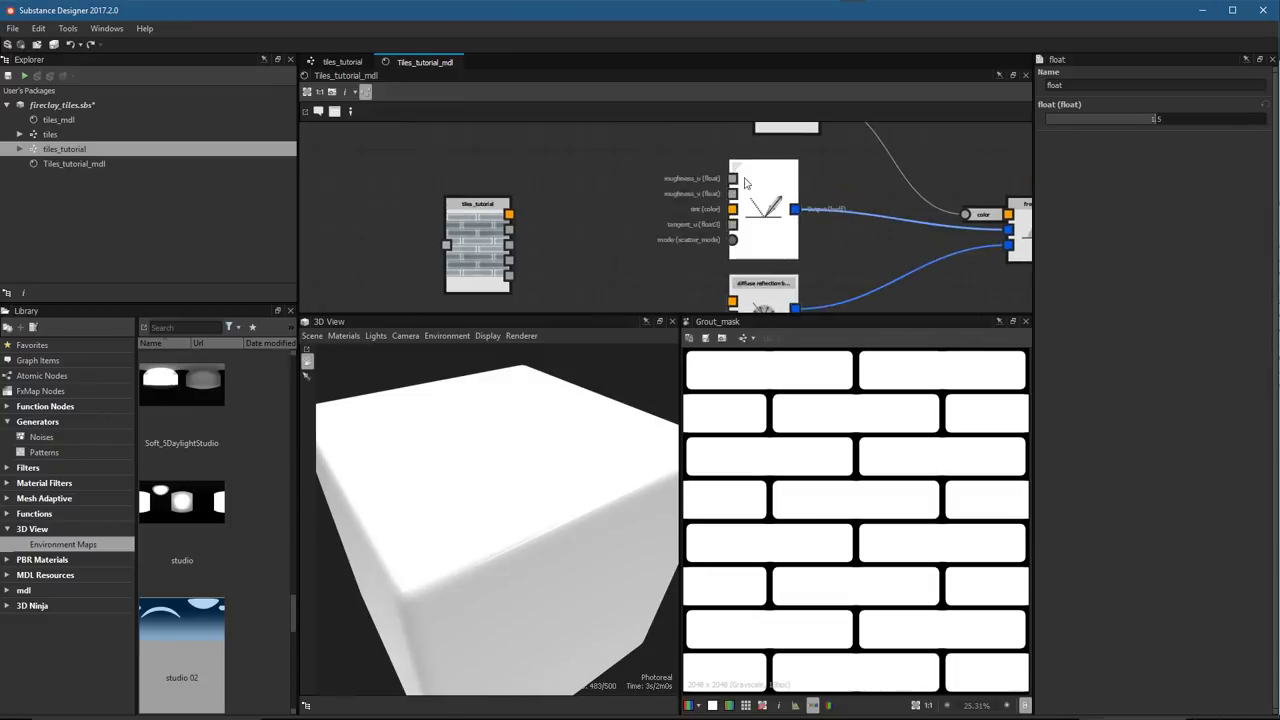
key("space")
left_click(629, 173)
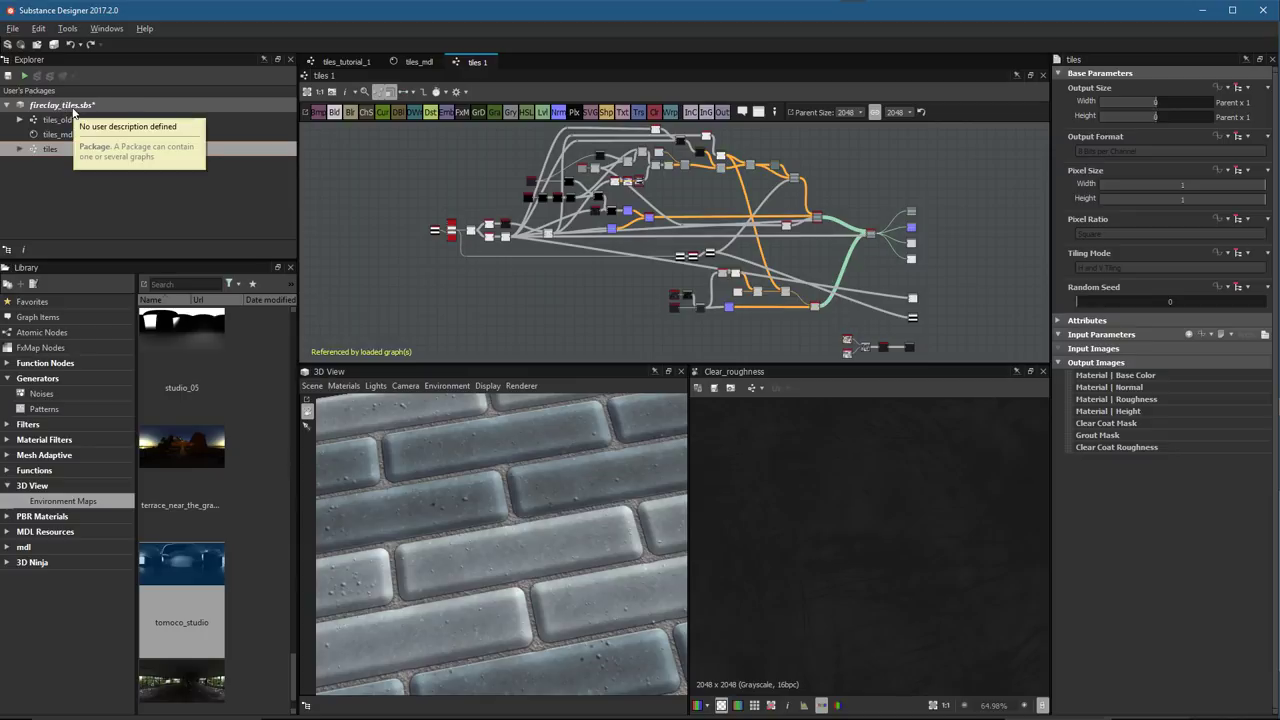
Create a new Substance graph from the Empty template in the fireclay_tiles package and name it tiles_tutorial
right_click(73, 107)
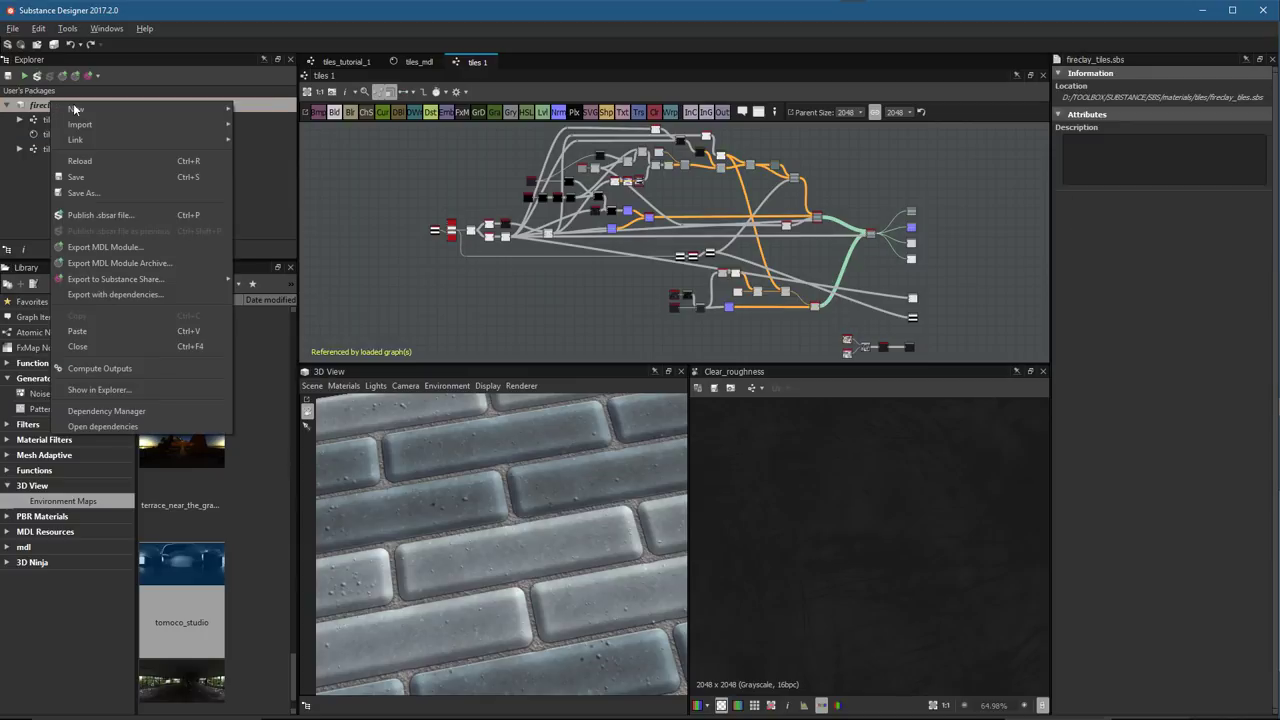
mouse_move(78, 109)
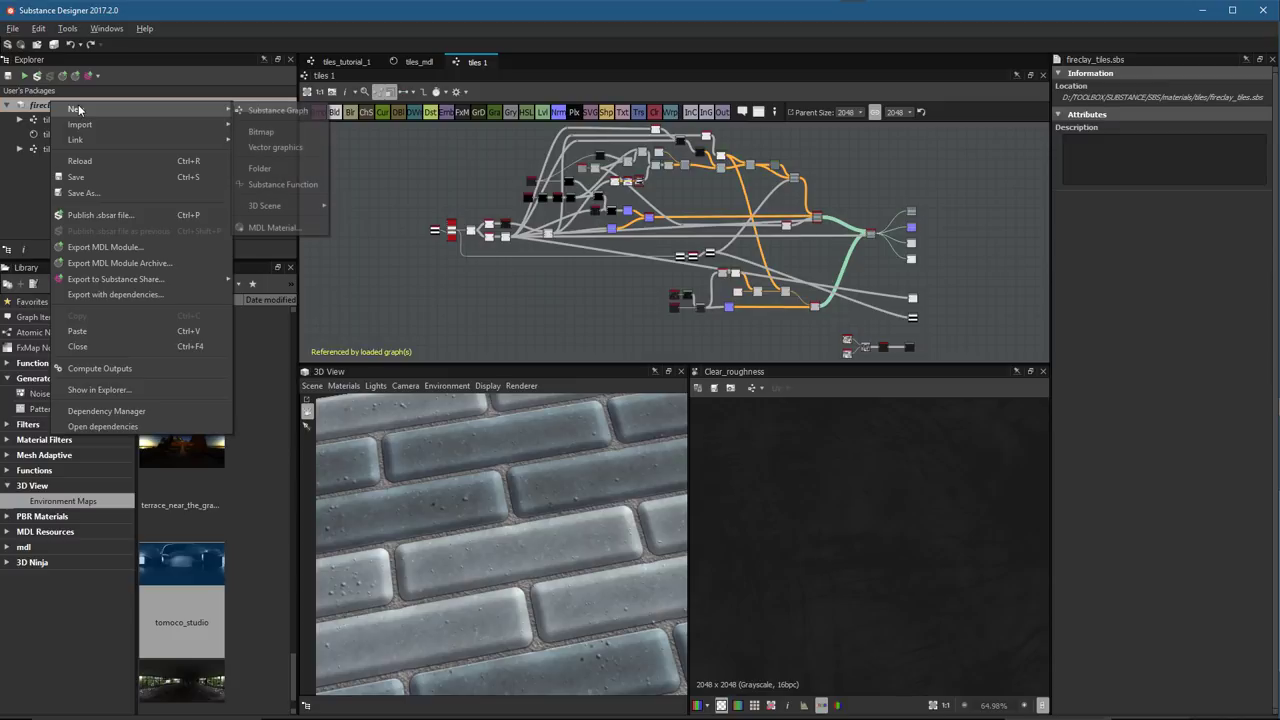
left_click(278, 110)
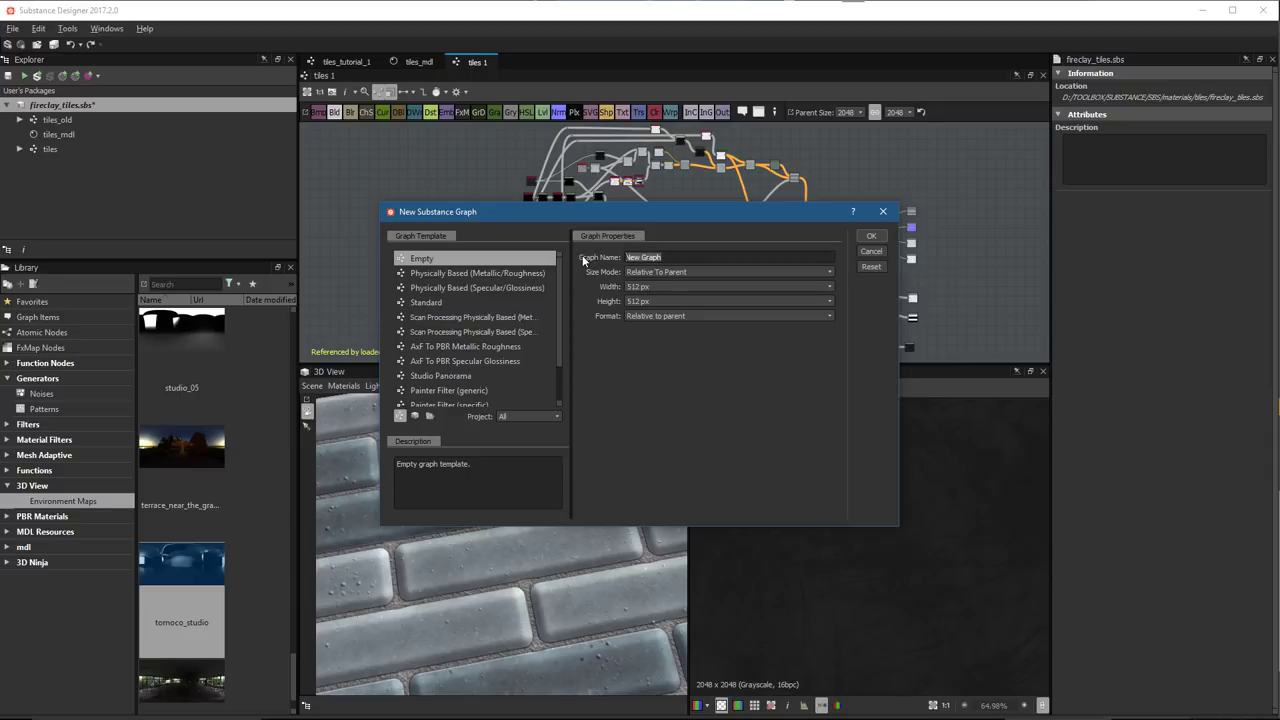
type("tiles_tutorial")
left_click(871, 236)
double_click(704, 236)
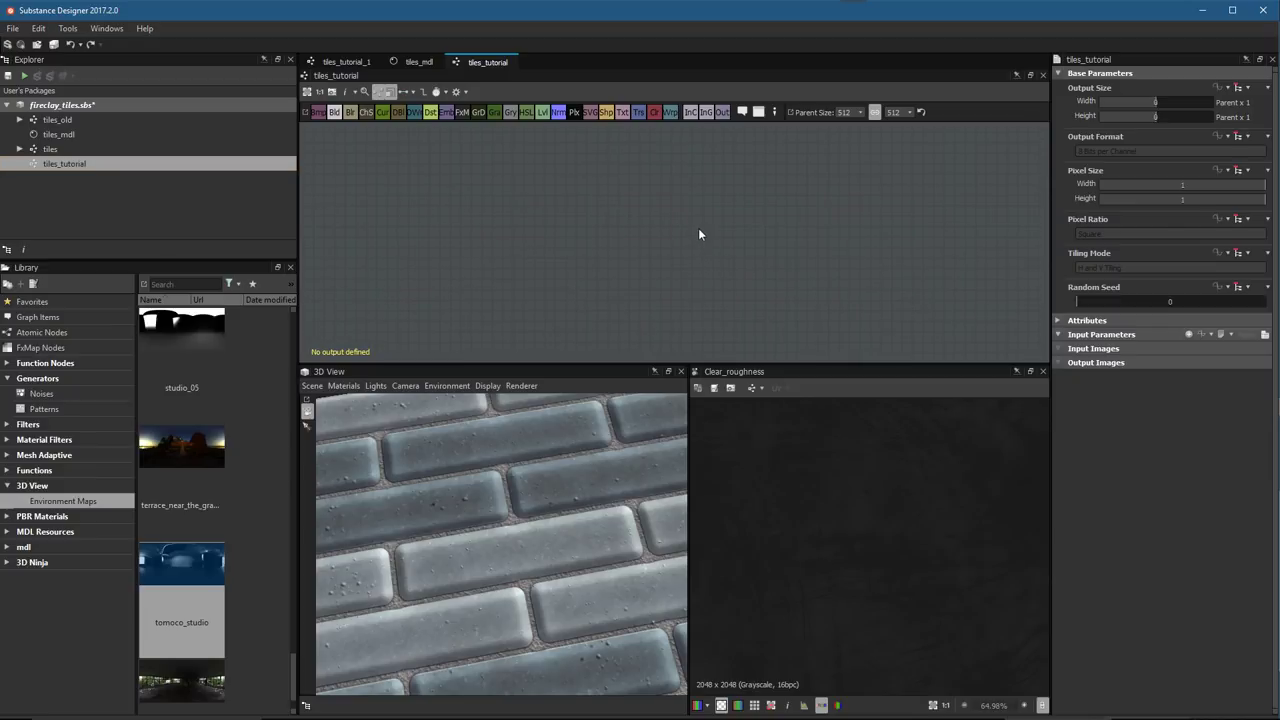
Add a Base Material node with the Dielectric material preset and a roughness value of 0.74
key("space")
type("base")
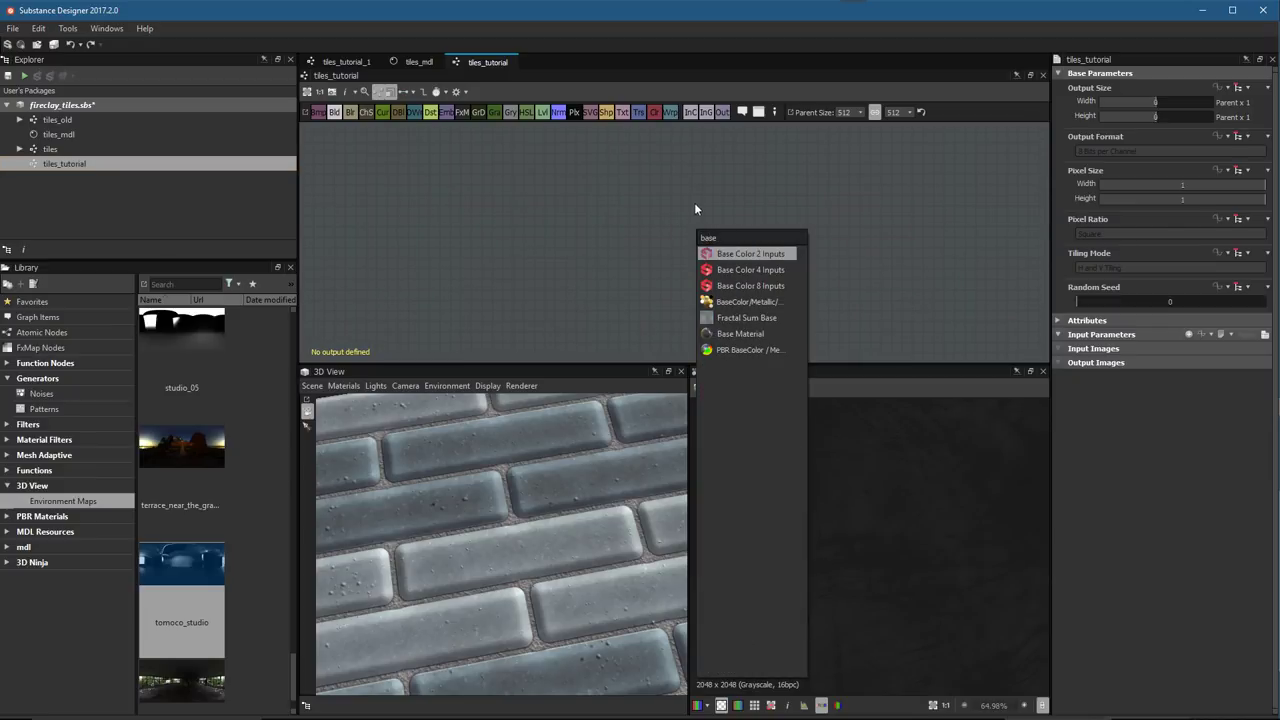
left_click(732, 338)
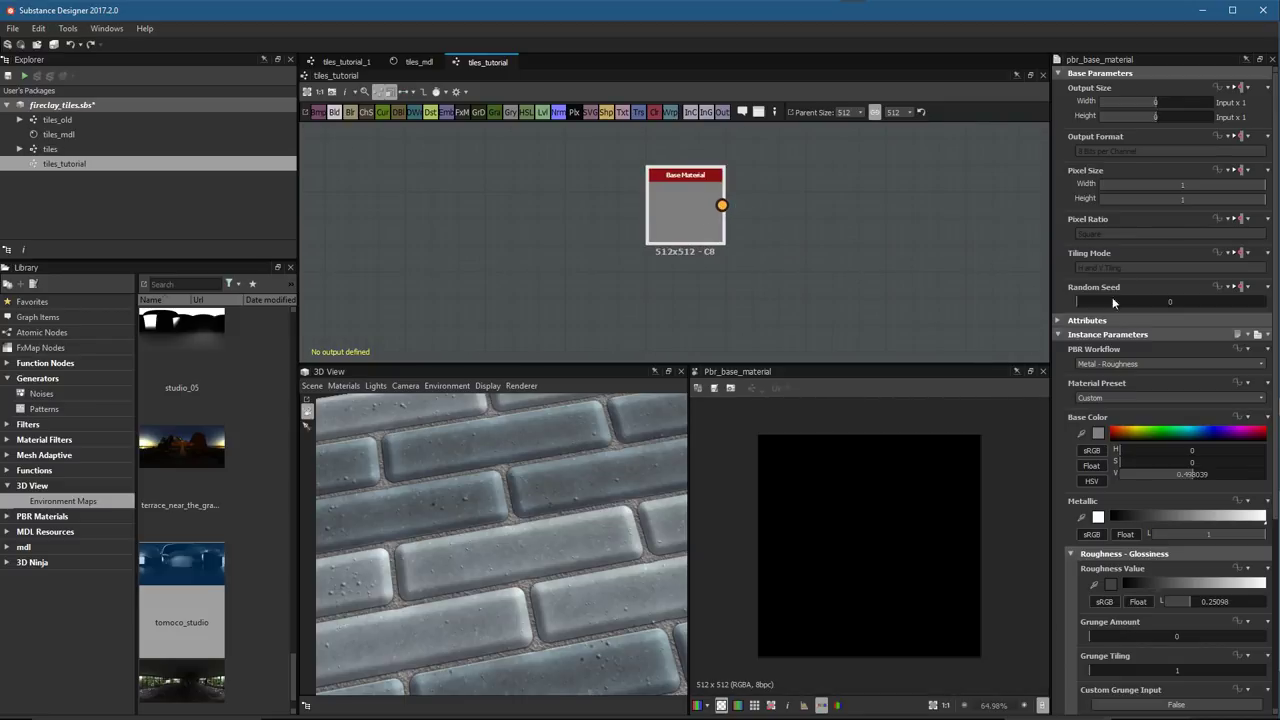
left_click(1104, 397)
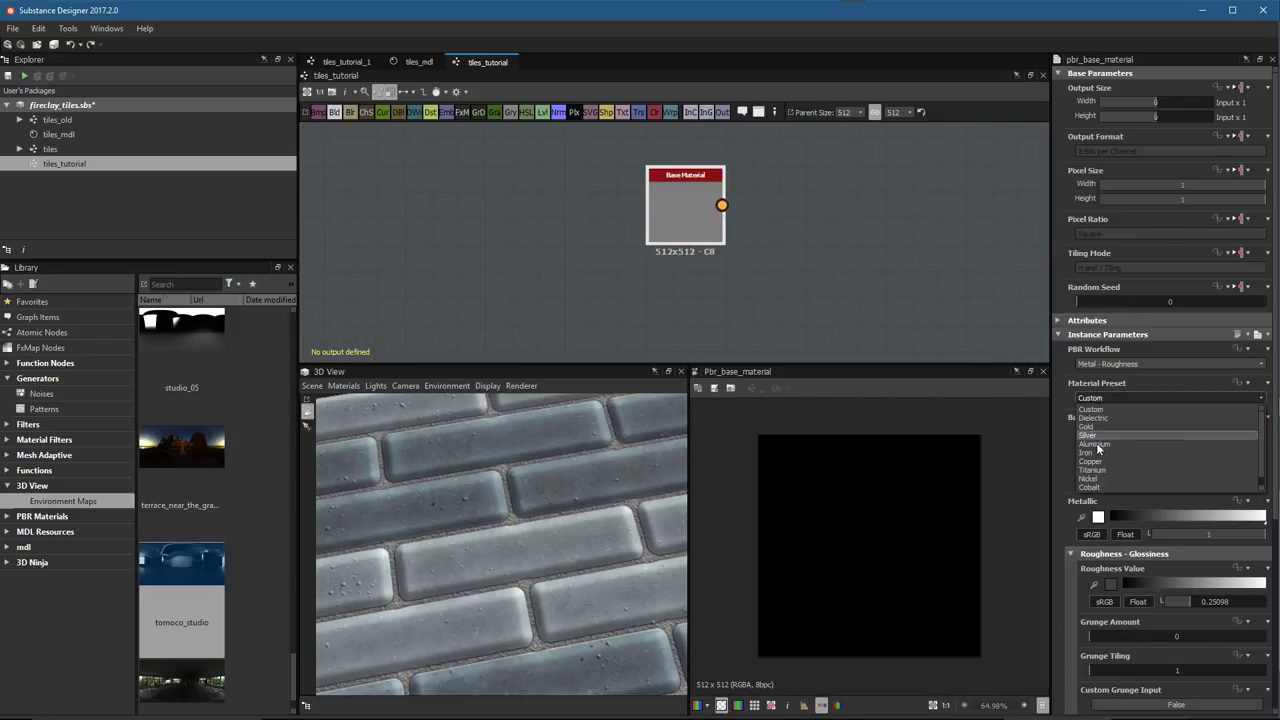
left_click(1096, 442)
left_click_drag(1238, 552, 1240, 551)
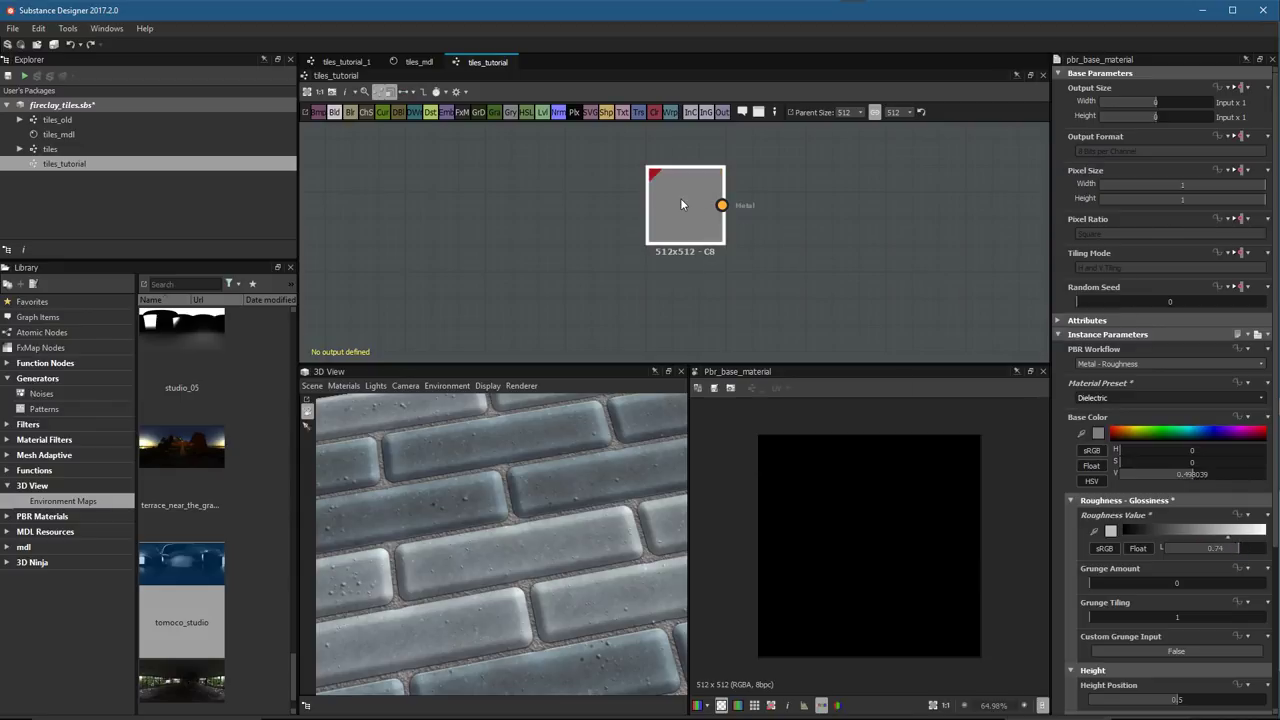
Show the Base Material on the cube in the 3D view and light it with the tomoco_studio environment map
left_click_drag(681, 199, 468, 523)
left_click_drag(552, 535, 451, 463)
right_click_drag(451, 463, 550, 574)
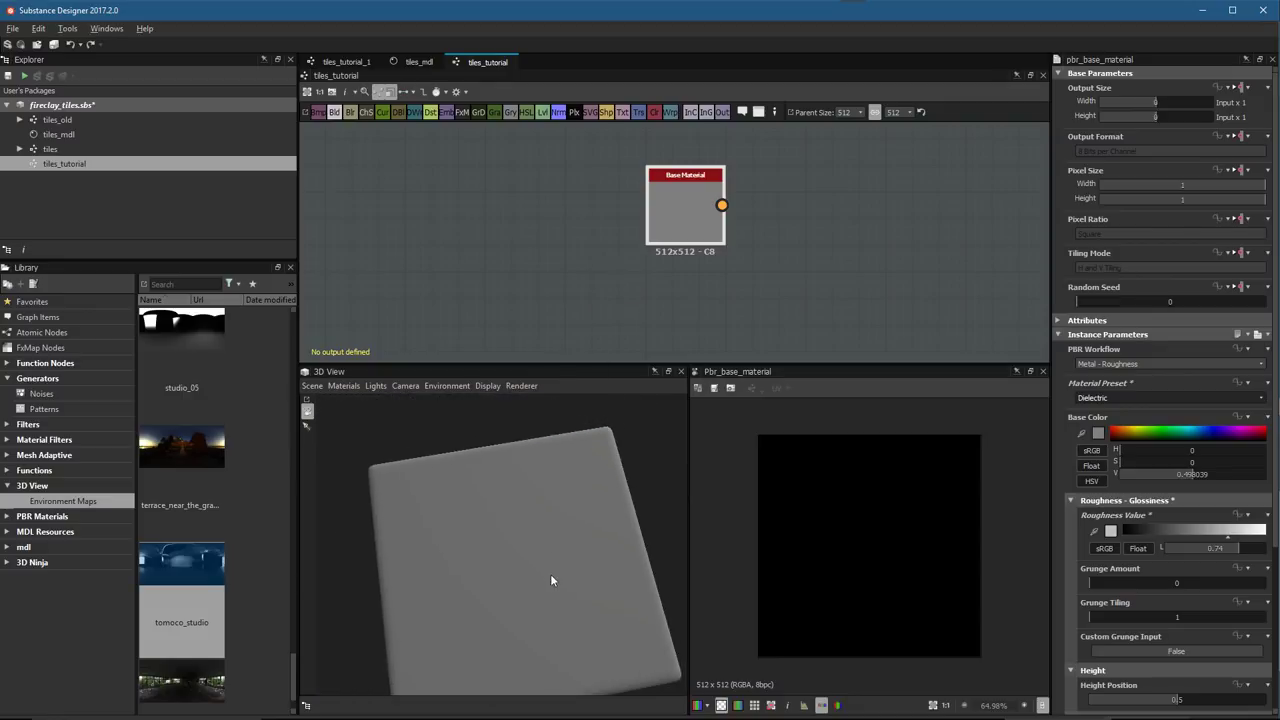
left_click_drag(550, 574, 555, 537)
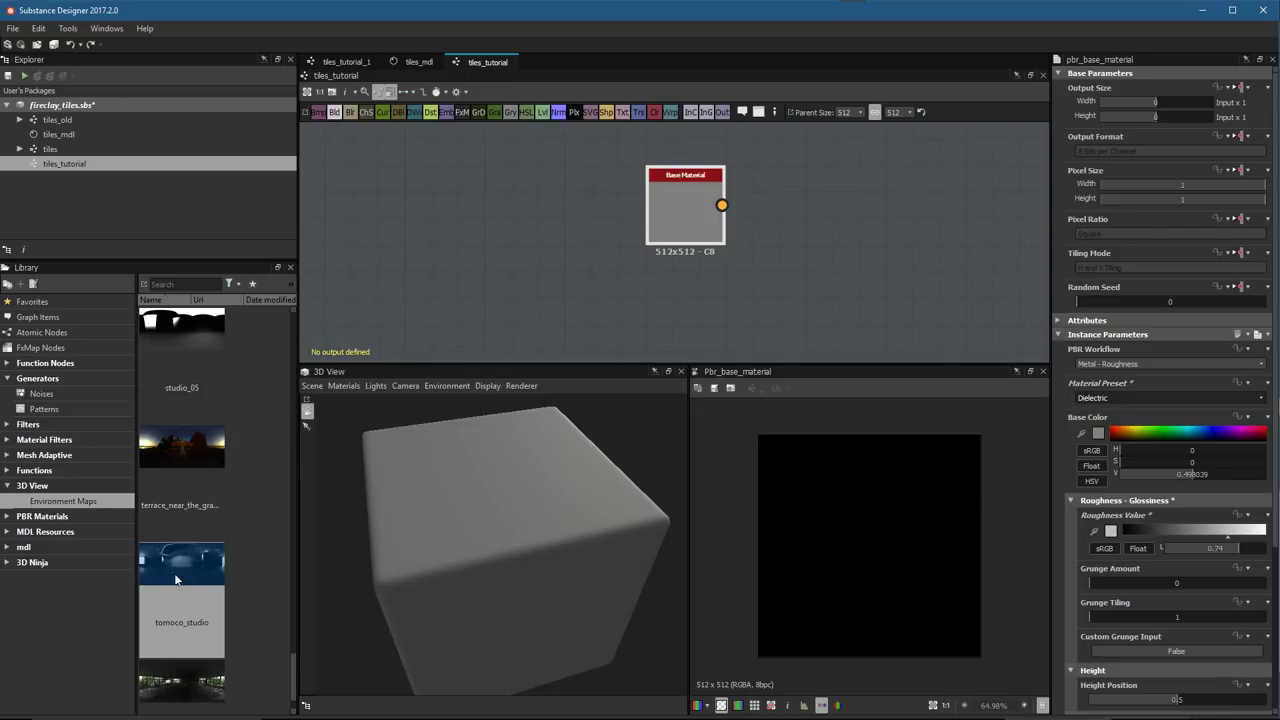
left_click_drag(177, 567, 468, 478)
right_click_drag(528, 507, 546, 541)
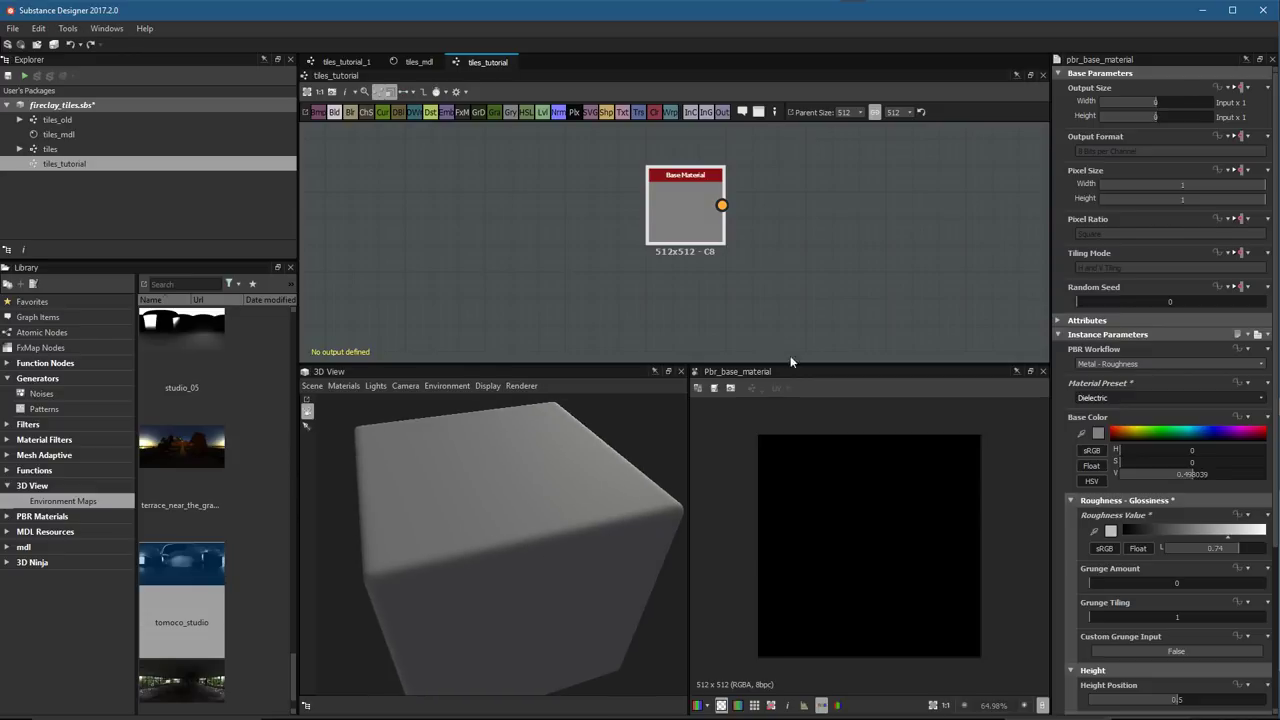
Set the graph's parent size to 2048
scroll(780, 199, "up", 2)
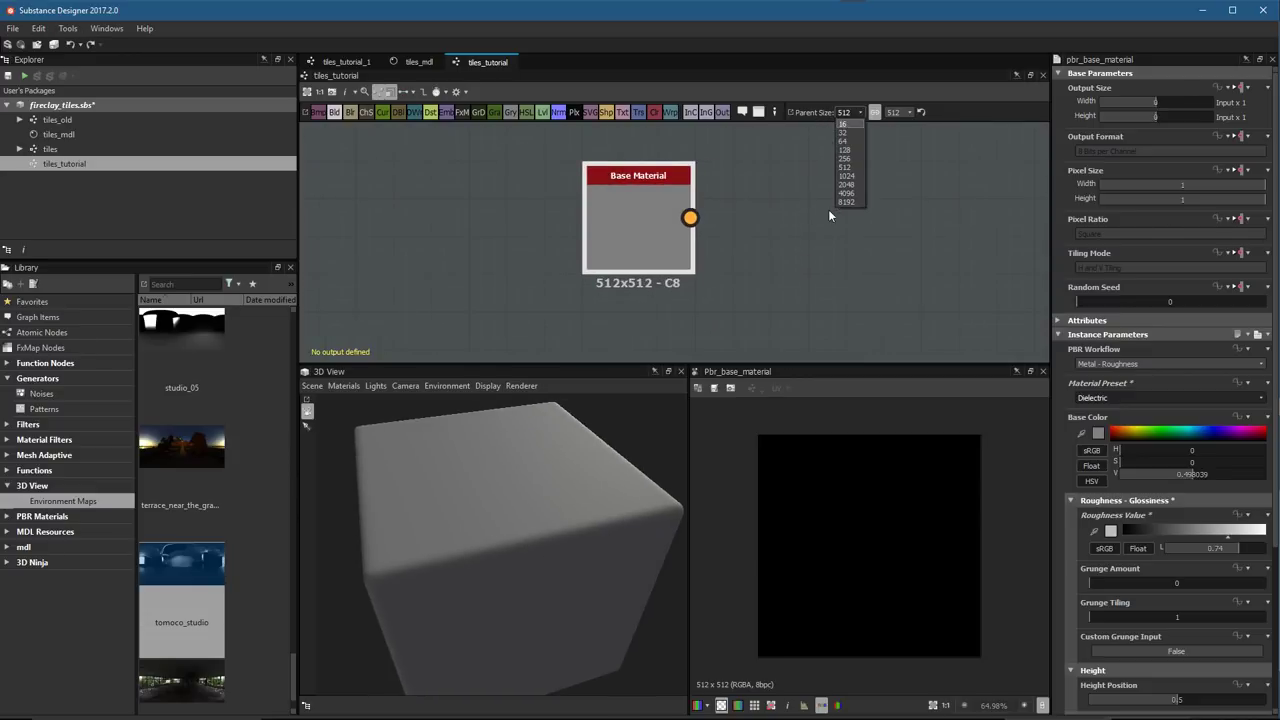
left_click(847, 188)
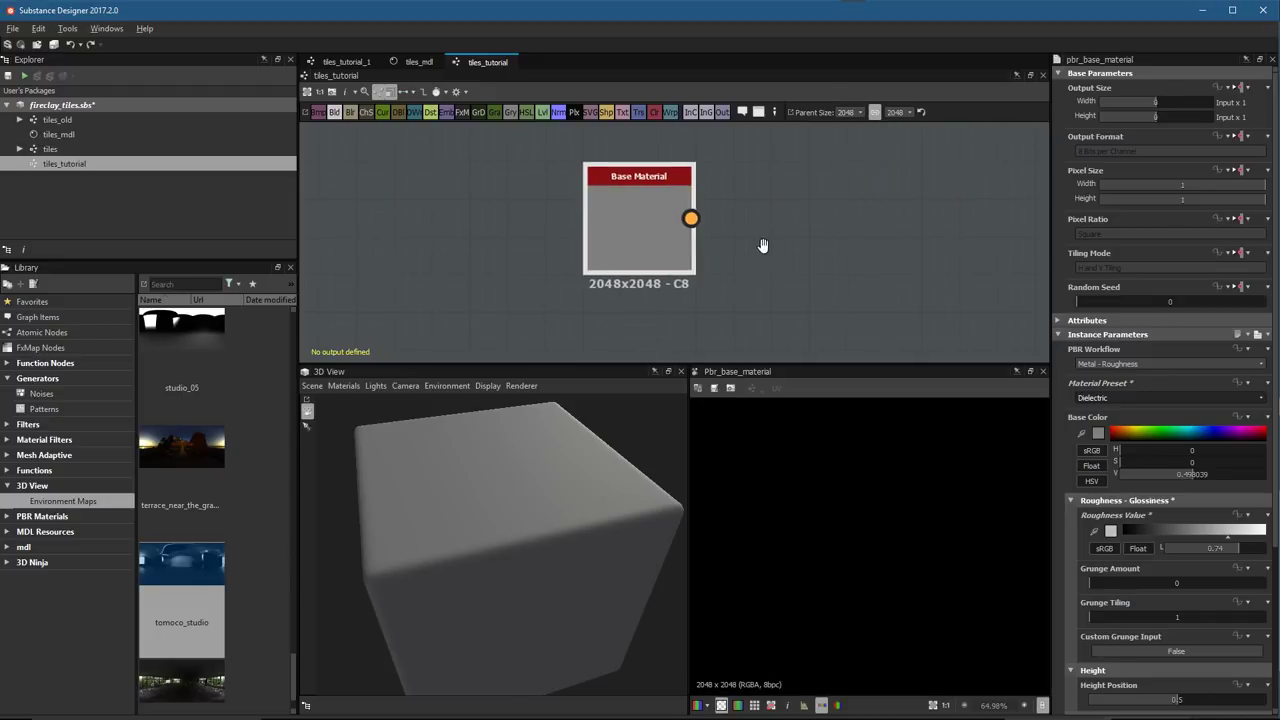
scroll(766, 249, "down", 5)
middle_click_drag(948, 288, 822, 278)
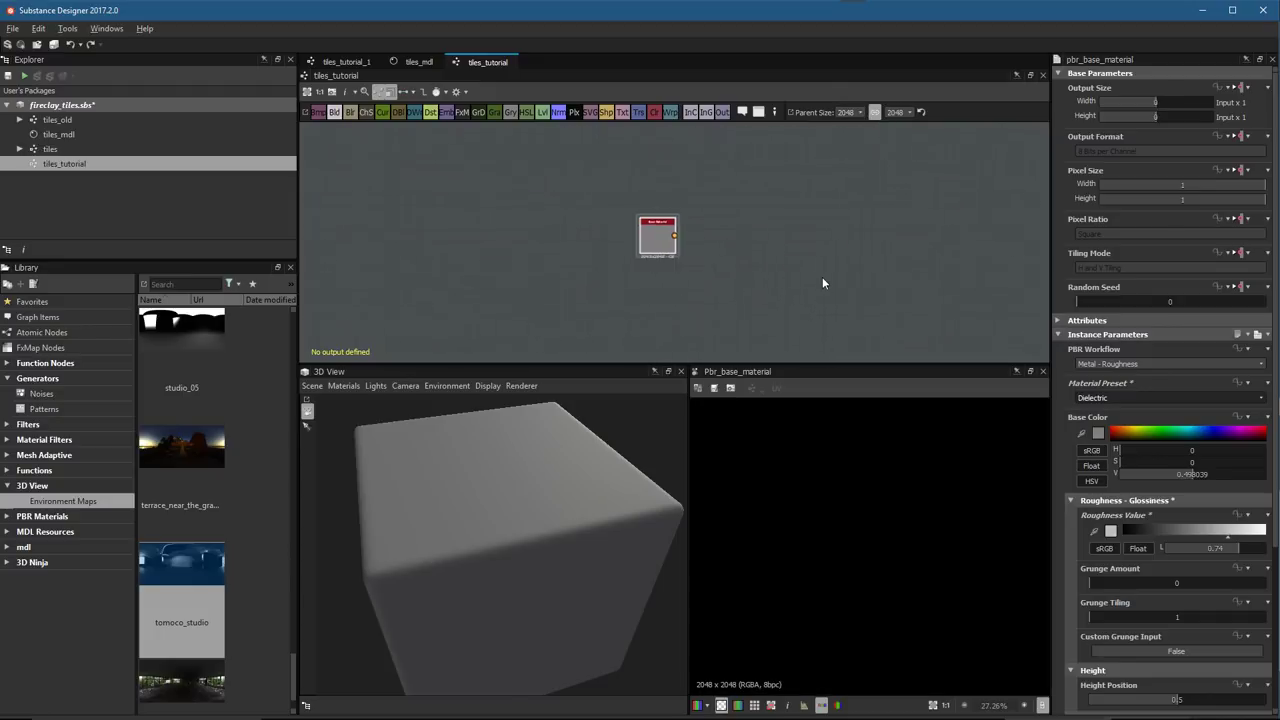
scroll(827, 282, "up", 1)
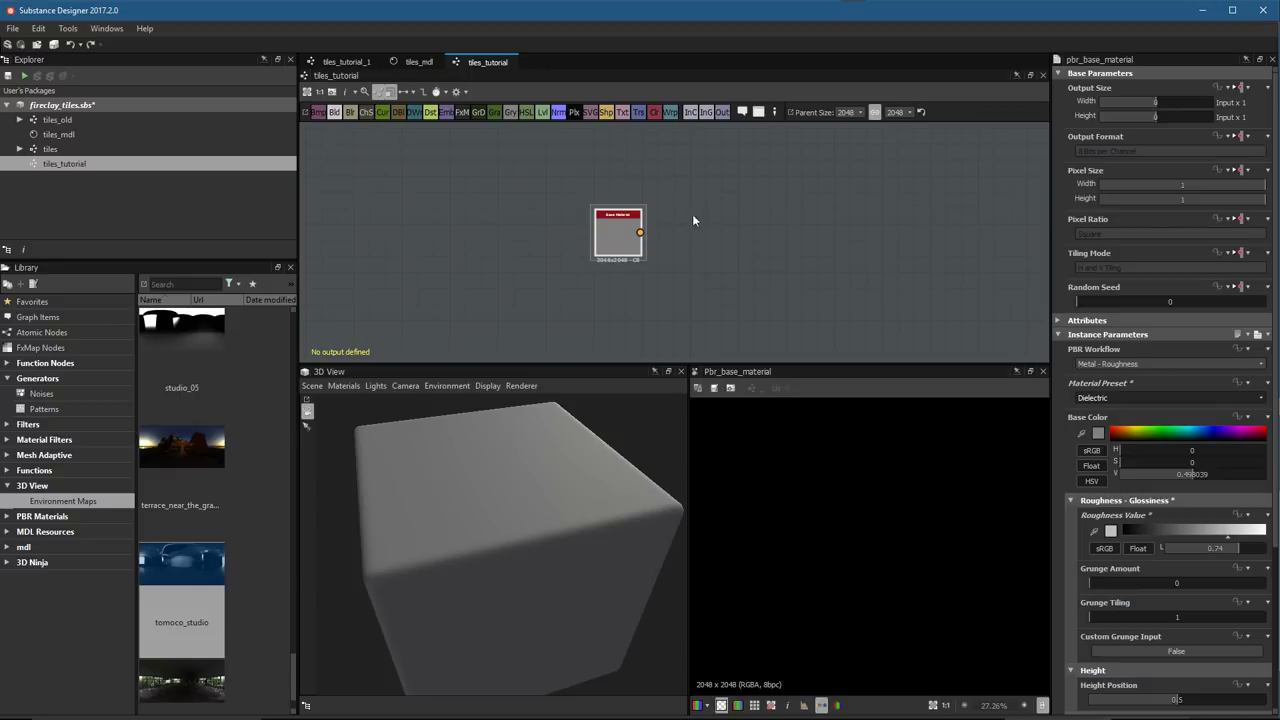
scroll(727, 282, "up", 2)
middle_click_drag(650, 262, 722, 257)
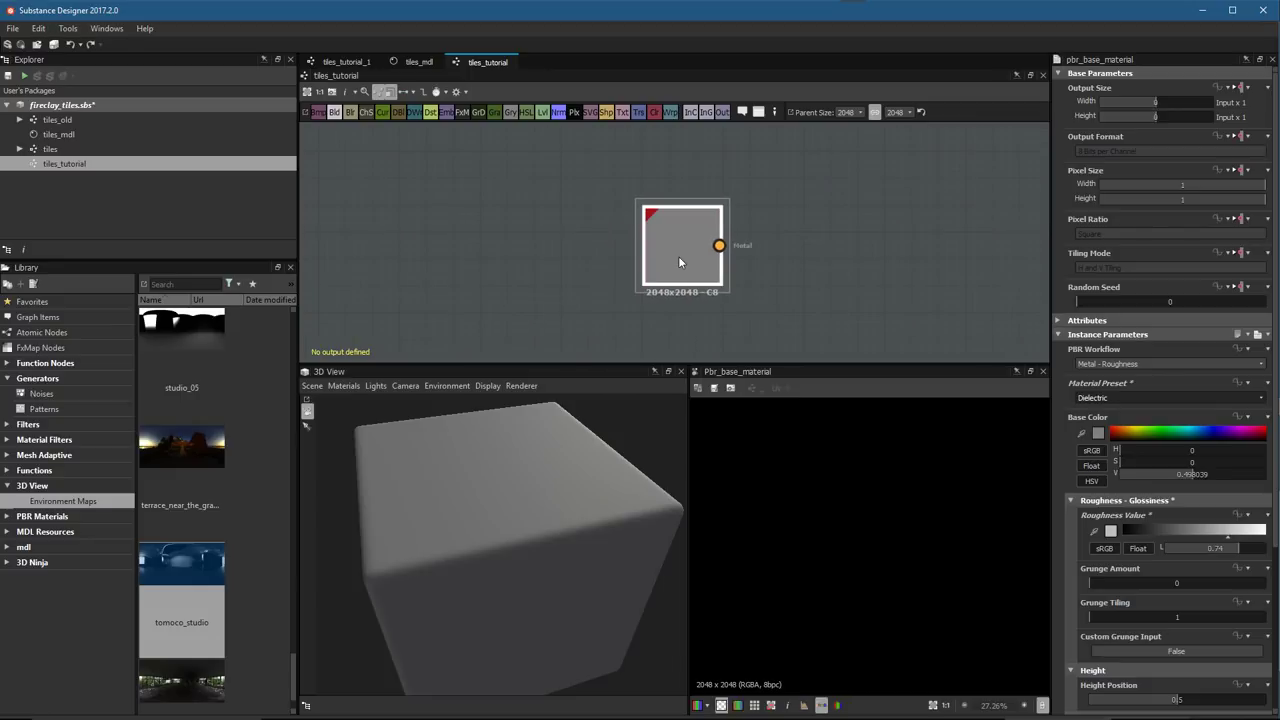
middle_click_drag(684, 272, 715, 262)
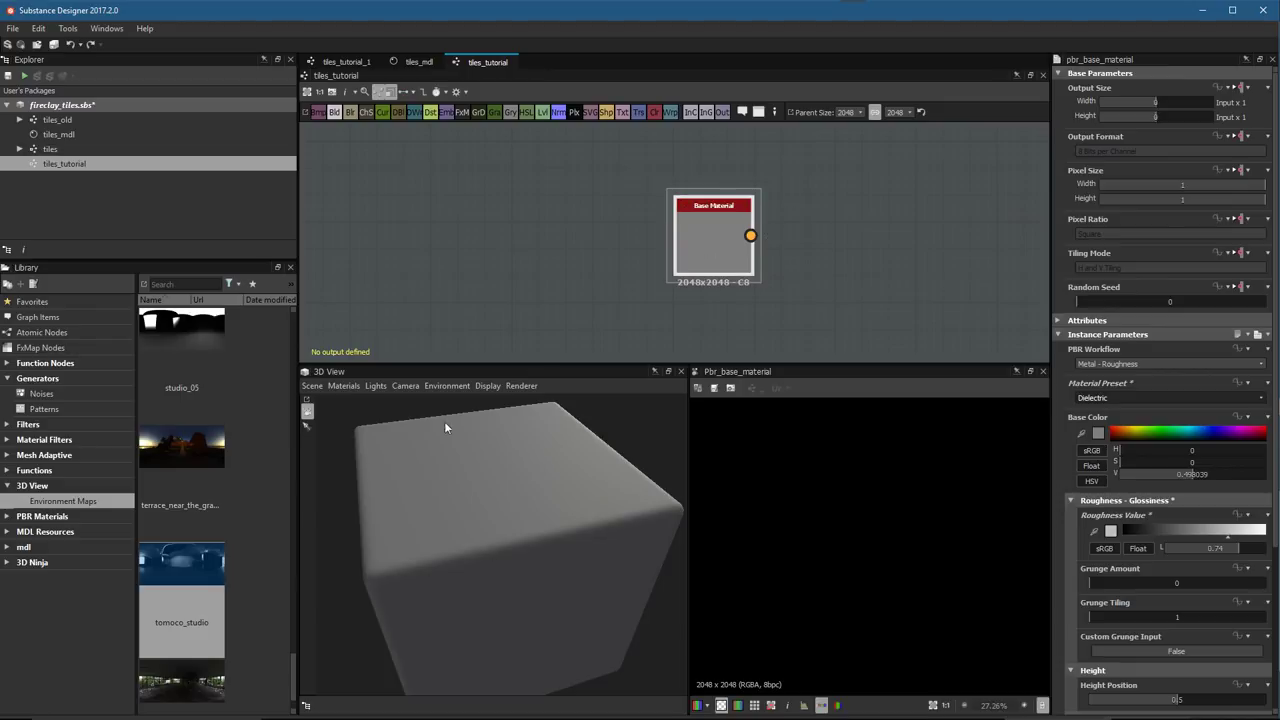
scroll(660, 226, "down", 4)
scroll(752, 288, "up", 1)
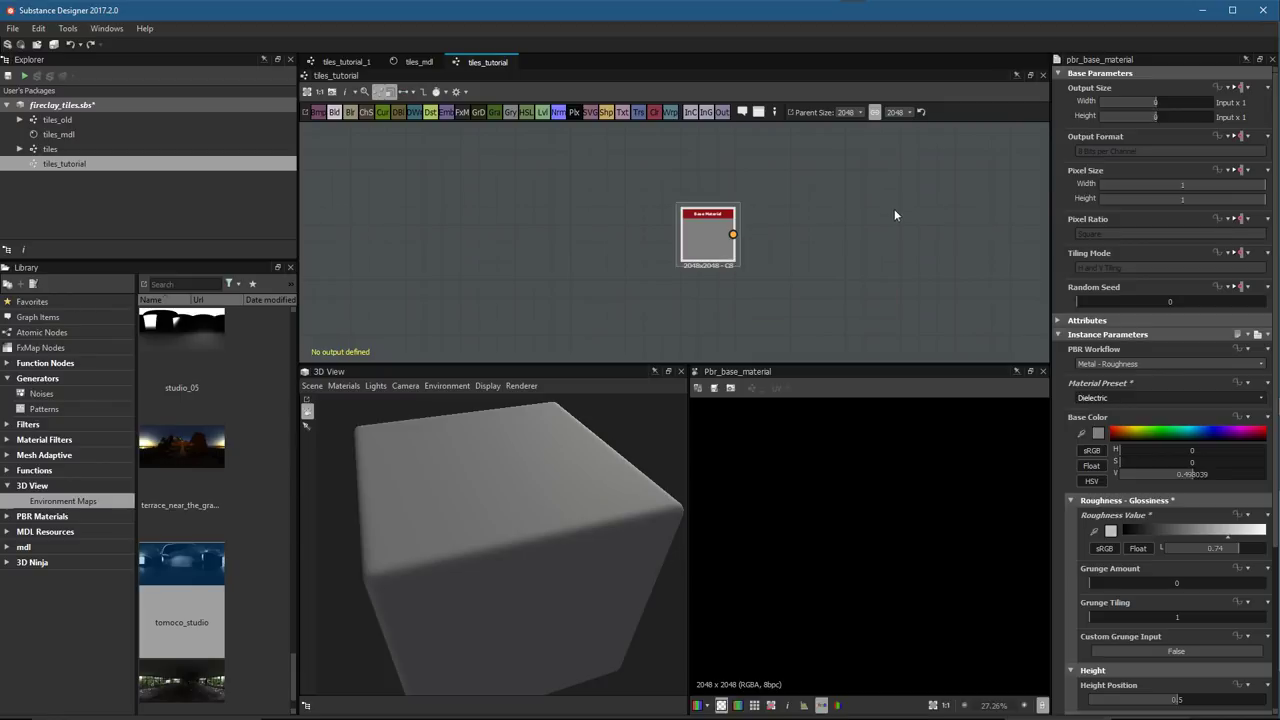
scroll(770, 286, "down", 2)
Add a Tile Sampler node to the left of the Base Material node
middle_click_drag(712, 276, 807, 266)
scroll(812, 288, "up", 3)
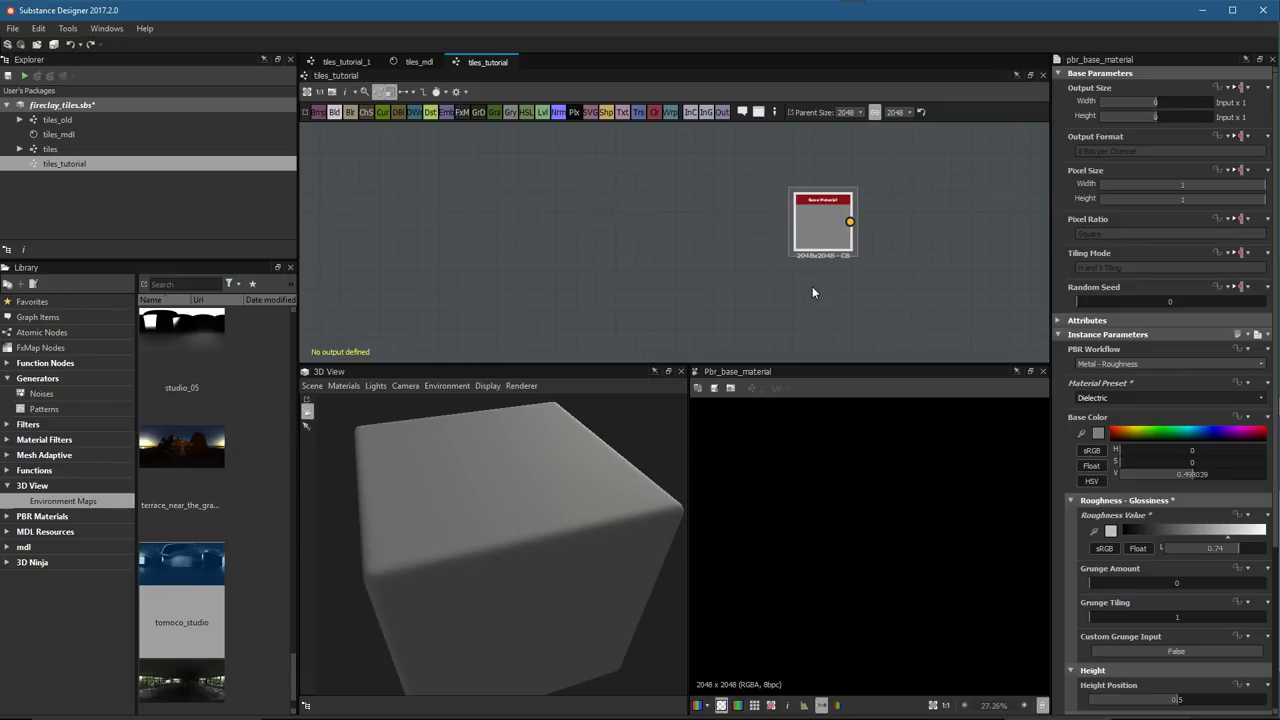
scroll(651, 218, "up", 1)
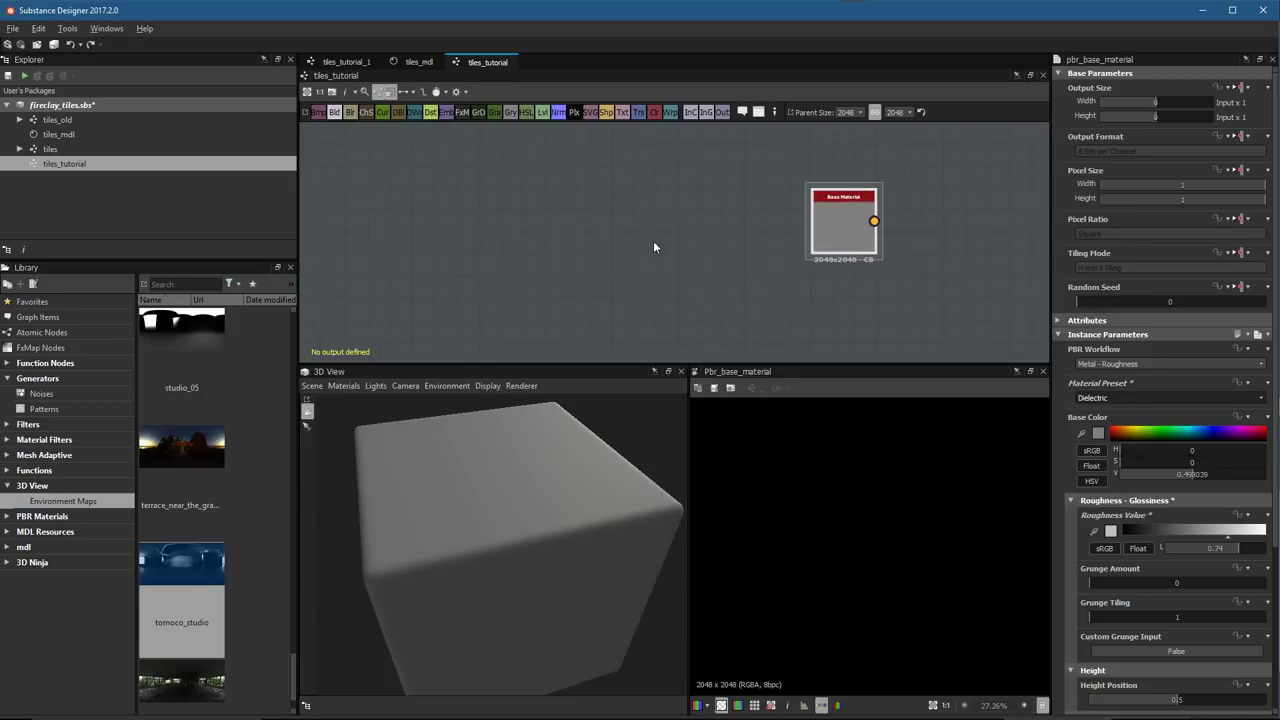
key("space")
type("tile")
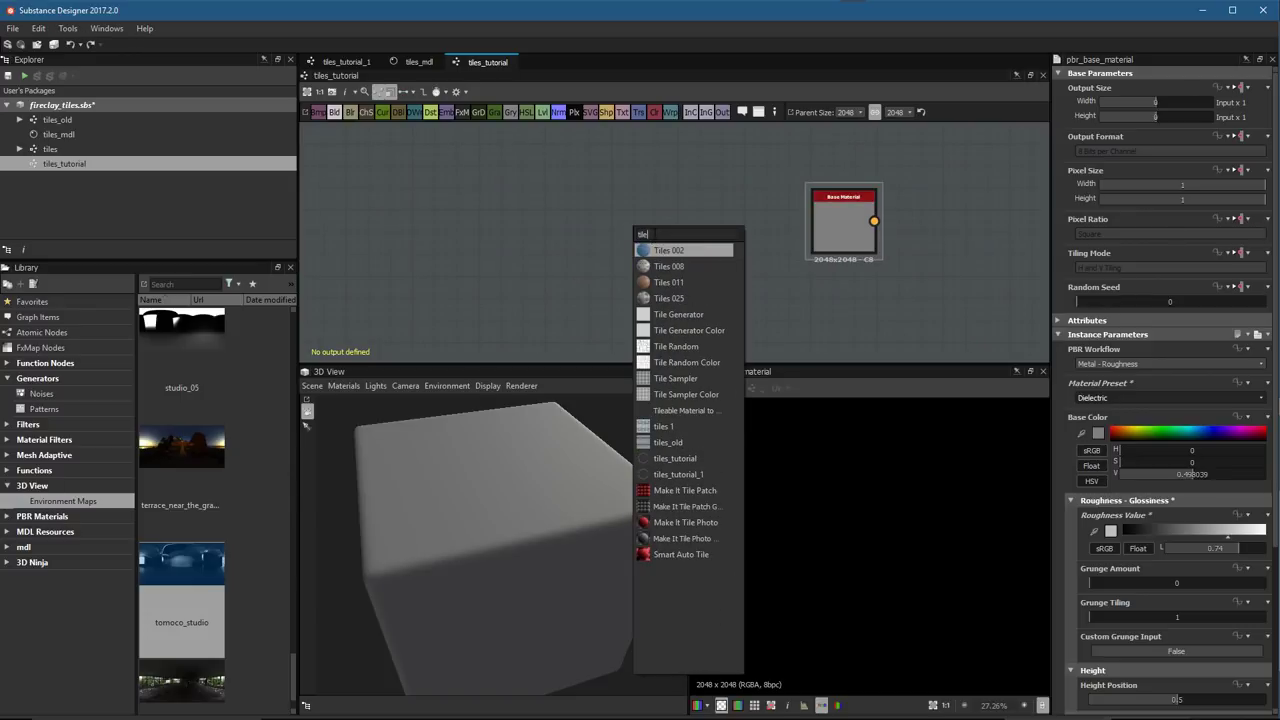
left_click(678, 379)
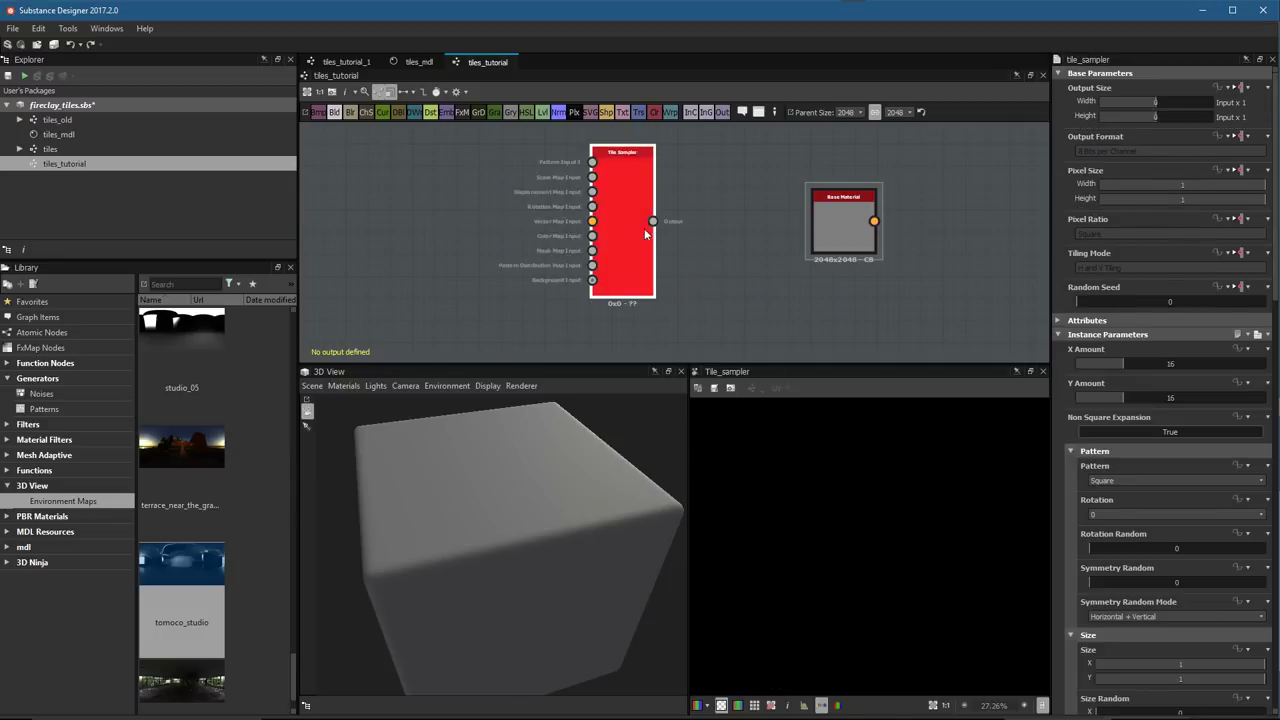
Set the Tile Sampler's X Amount to 2 and Y Amount to 8
scroll(676, 232, "up", 1)
middle_click_drag(704, 247, 696, 261)
scroll(846, 511, "down", 3)
scroll(847, 512, "up", 1)
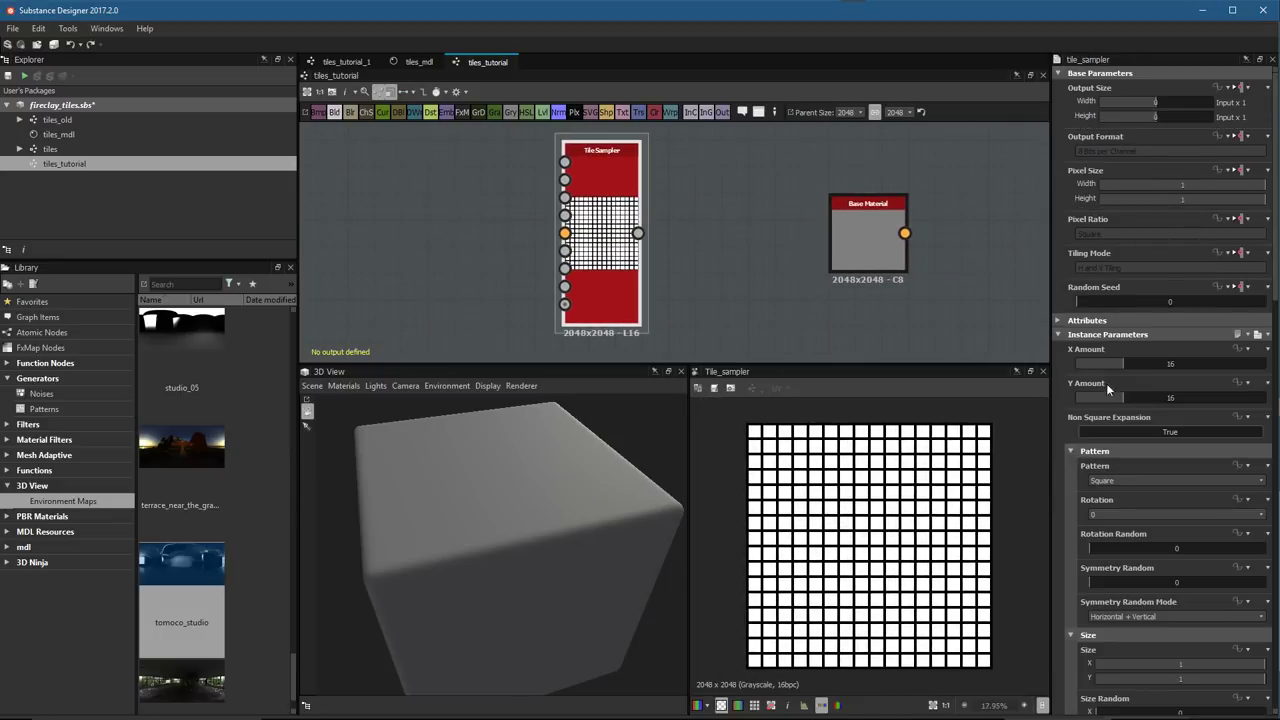
left_click(1170, 399)
type("8")
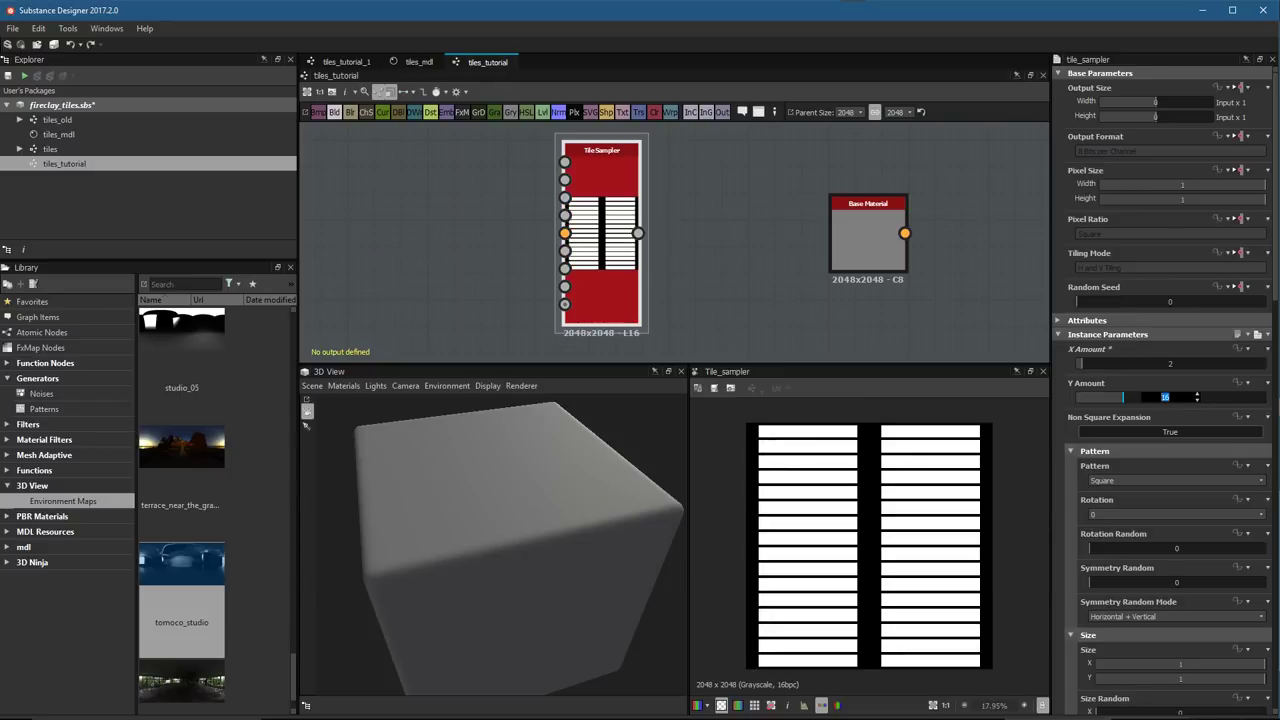
key("Return")
Set the Tile Sampler's position offset to 0.5 to stagger the rows, and its scale to 0.9
scroll(1142, 466, "down", 3)
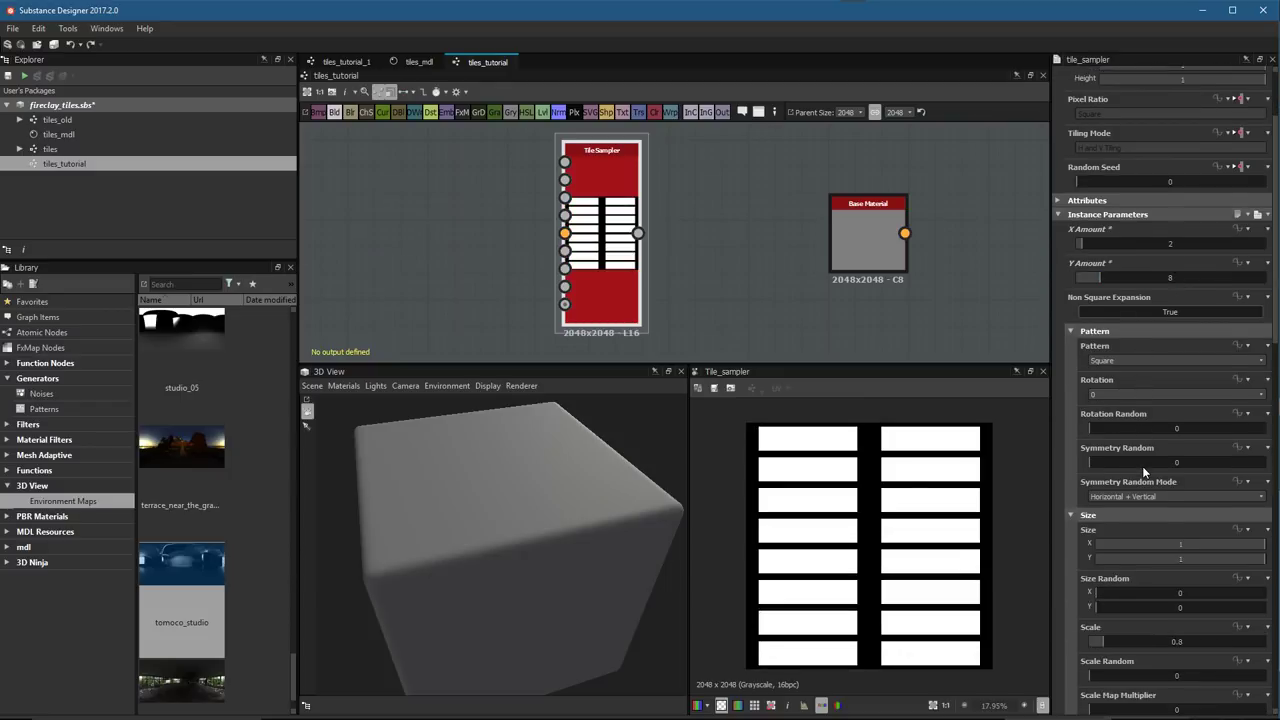
scroll(1144, 468, "down", 8)
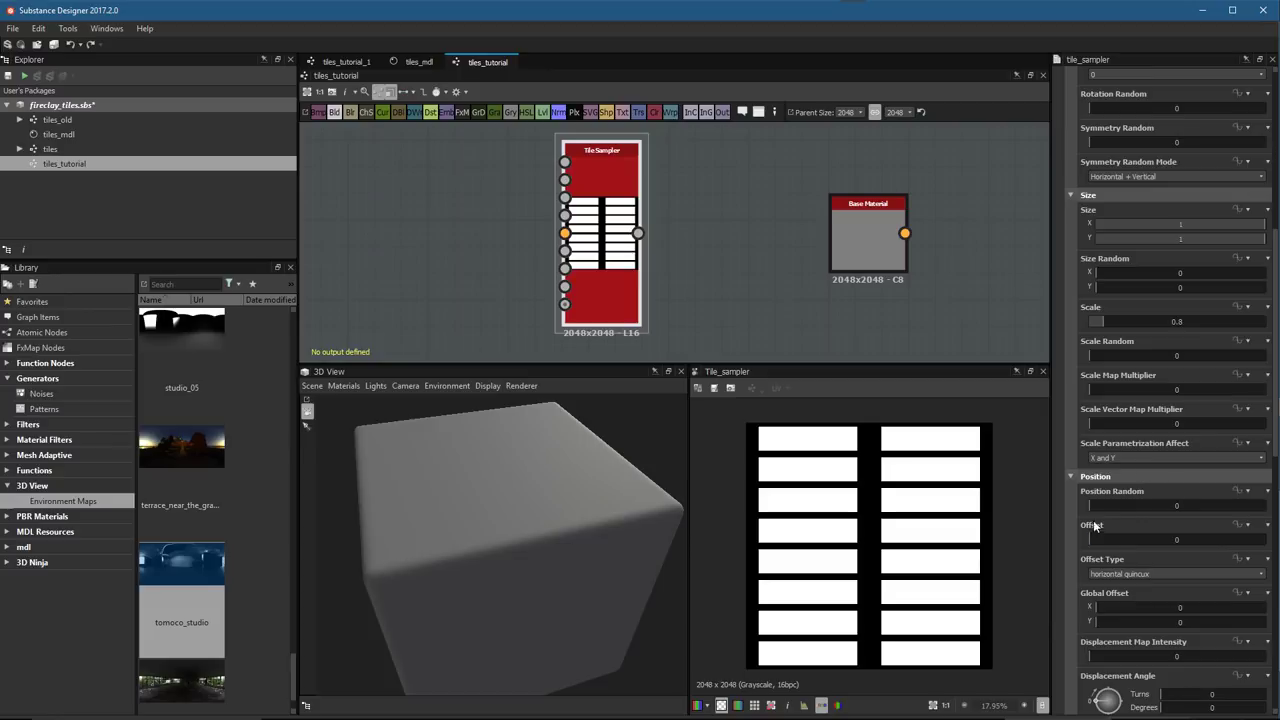
type("0.5")
key("Return")
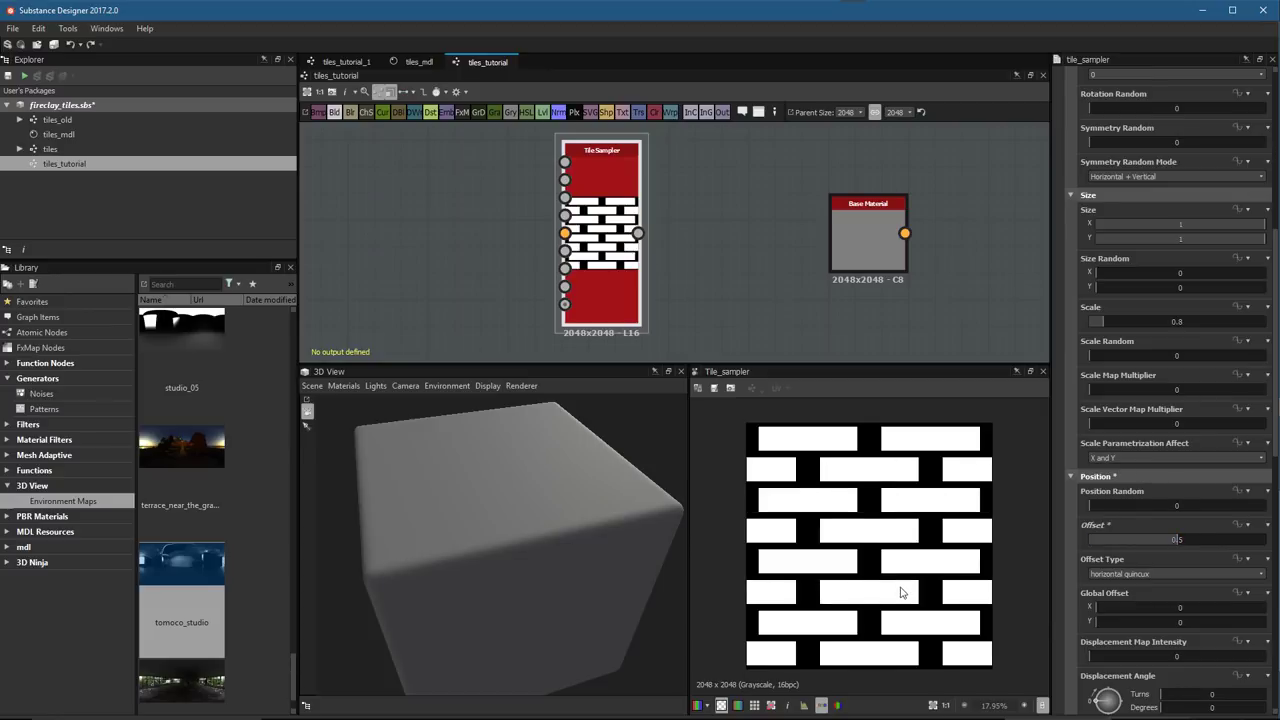
scroll(1153, 391, "up", 1)
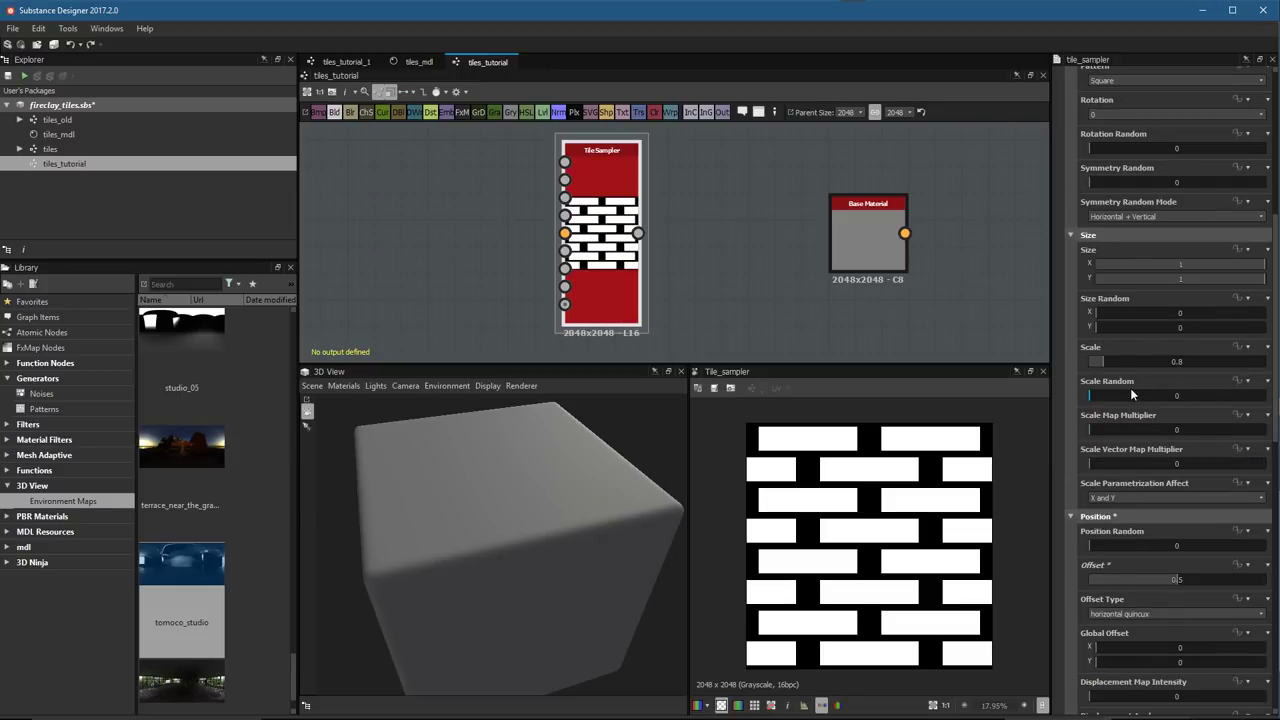
double_click(1180, 364)
type(".9")
key("Return")
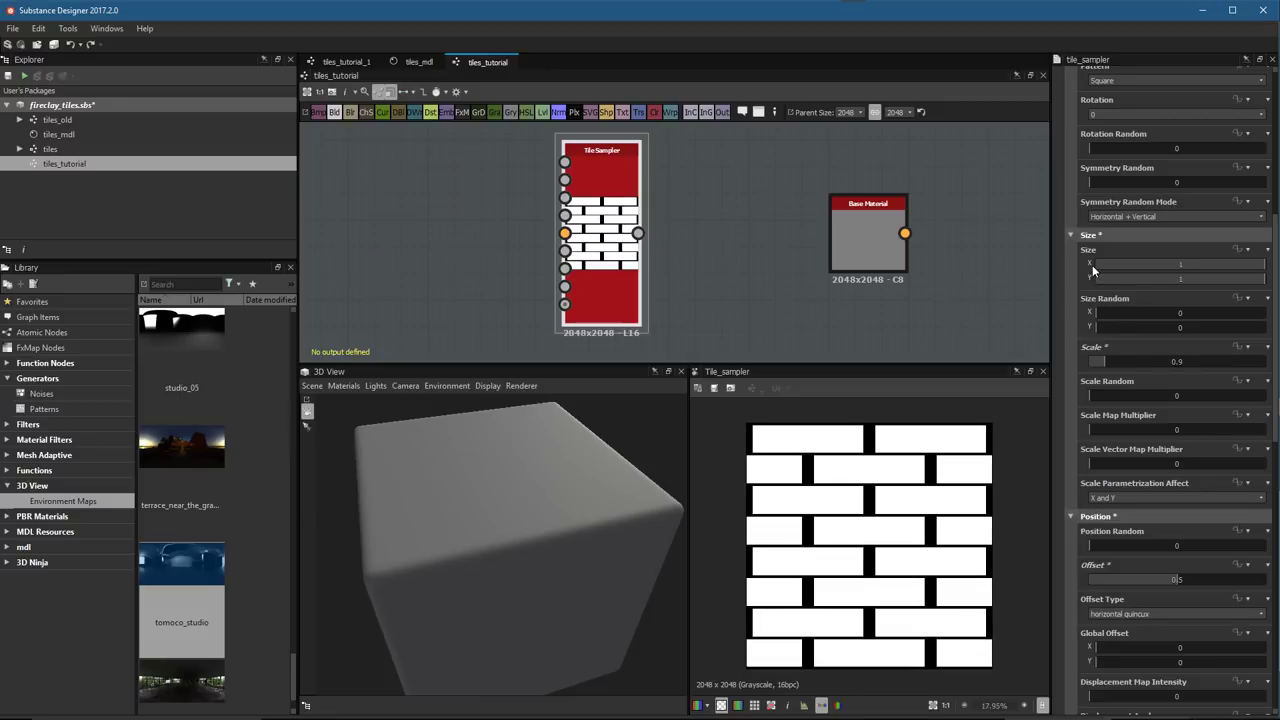
Set the Tile Sampler's size to X 1.09 and Y 1.02, and inspect the gaps between the tiles up close
double_click(1186, 266)
type("1.09")
key("Return")
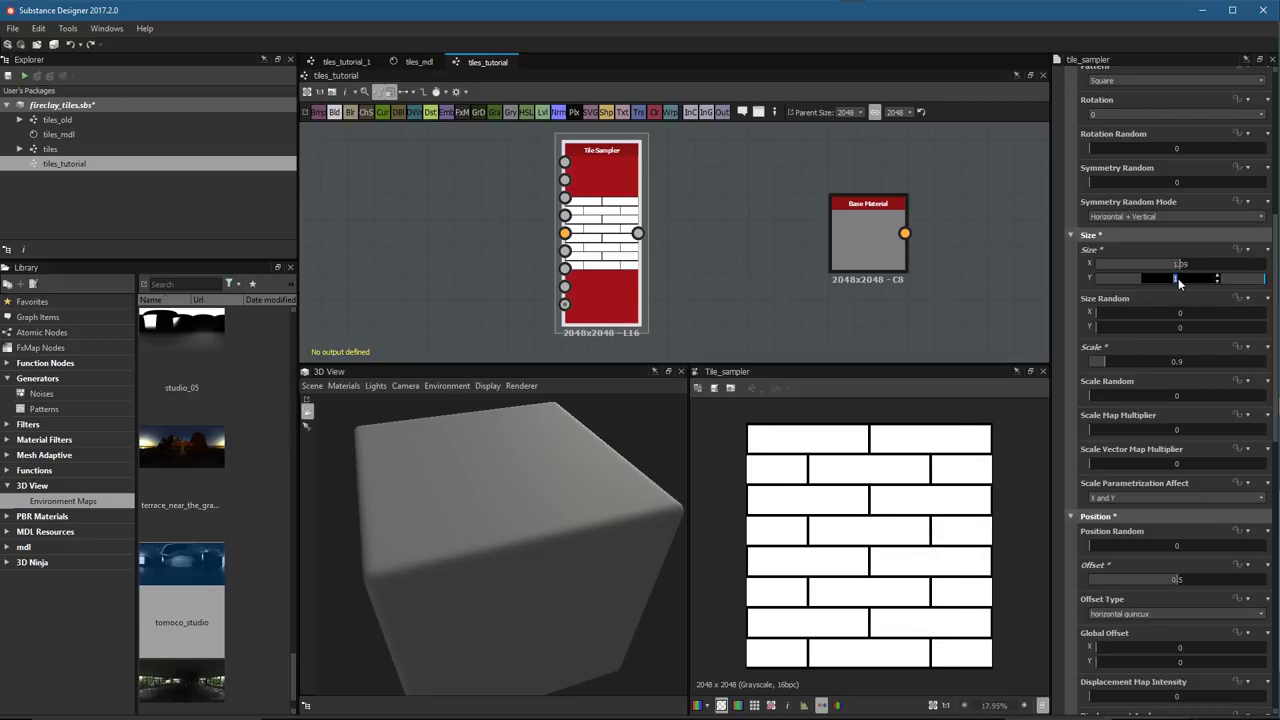
type("1.02")
key("Return")
scroll(868, 495, "up", 10)
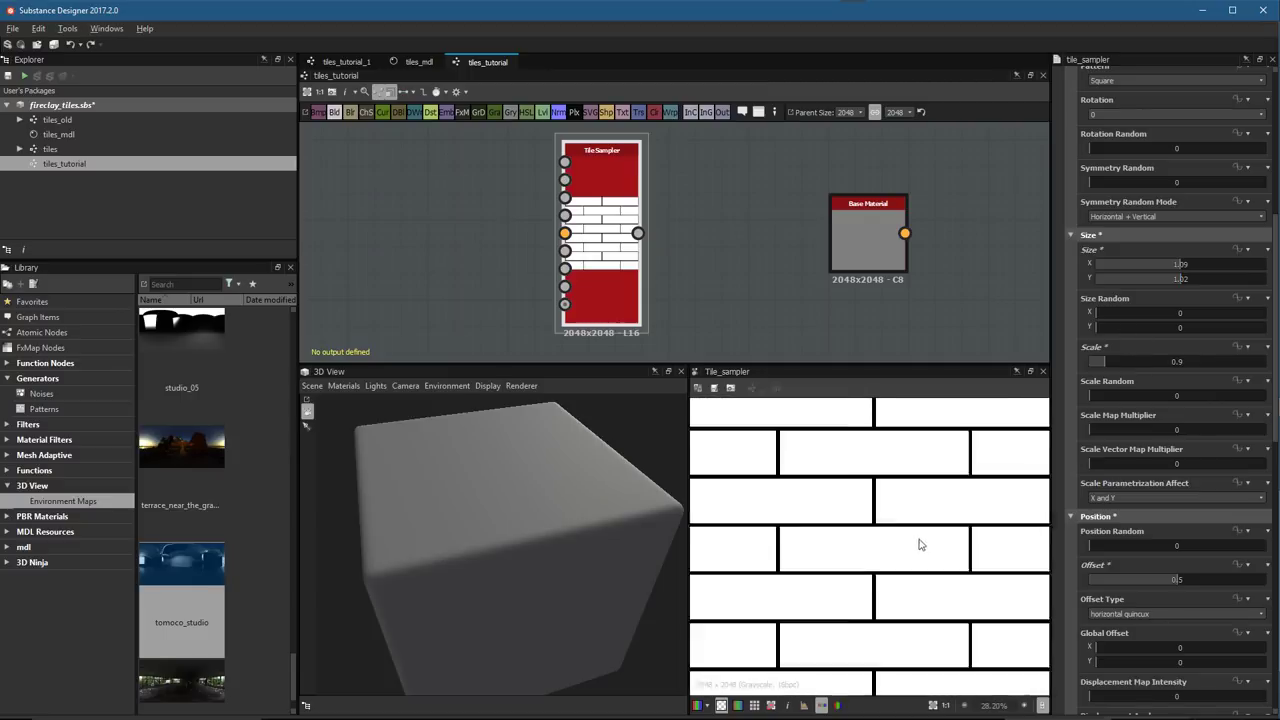
middle_click_drag(880, 486, 857, 524)
scroll(920, 575, "down", 5)
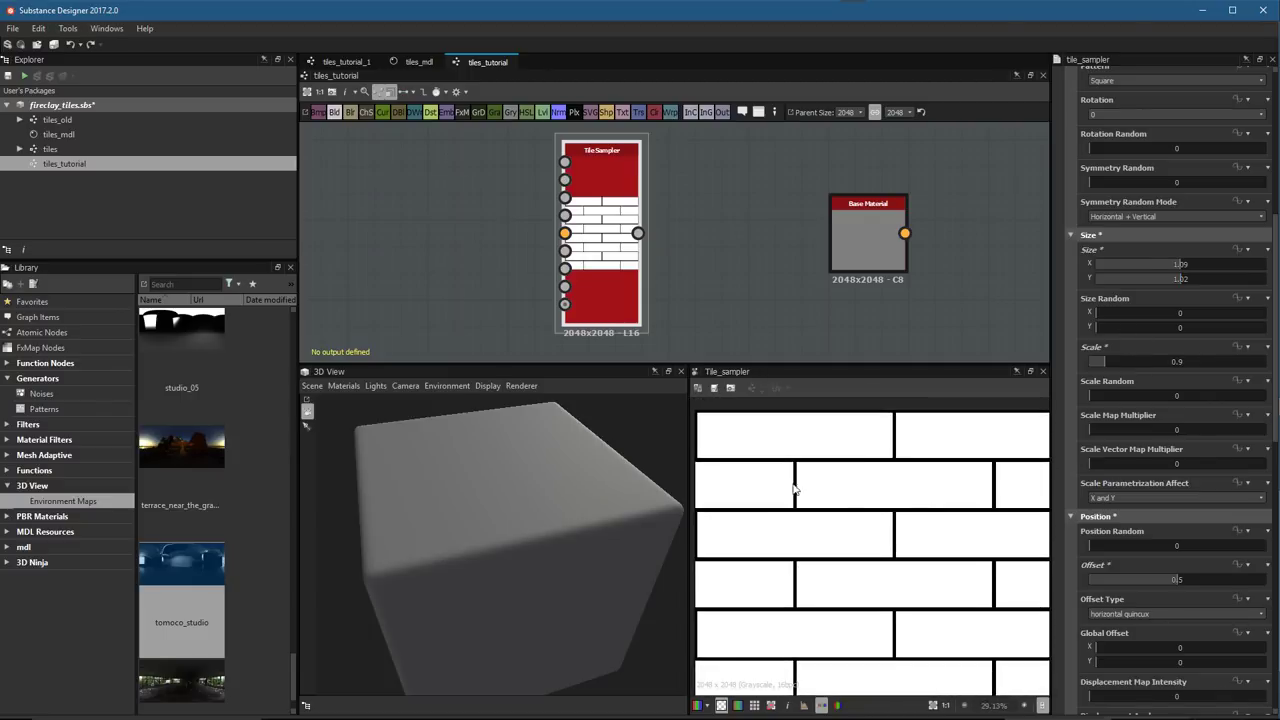
Add a Normal node between the Tile Sampler and Base Material nodes, and feed it with the Tile Sampler's output
middle_click_drag(705, 265, 688, 221)
key("f")
scroll(674, 220, "up", 1)
scroll(717, 222, "up", 2)
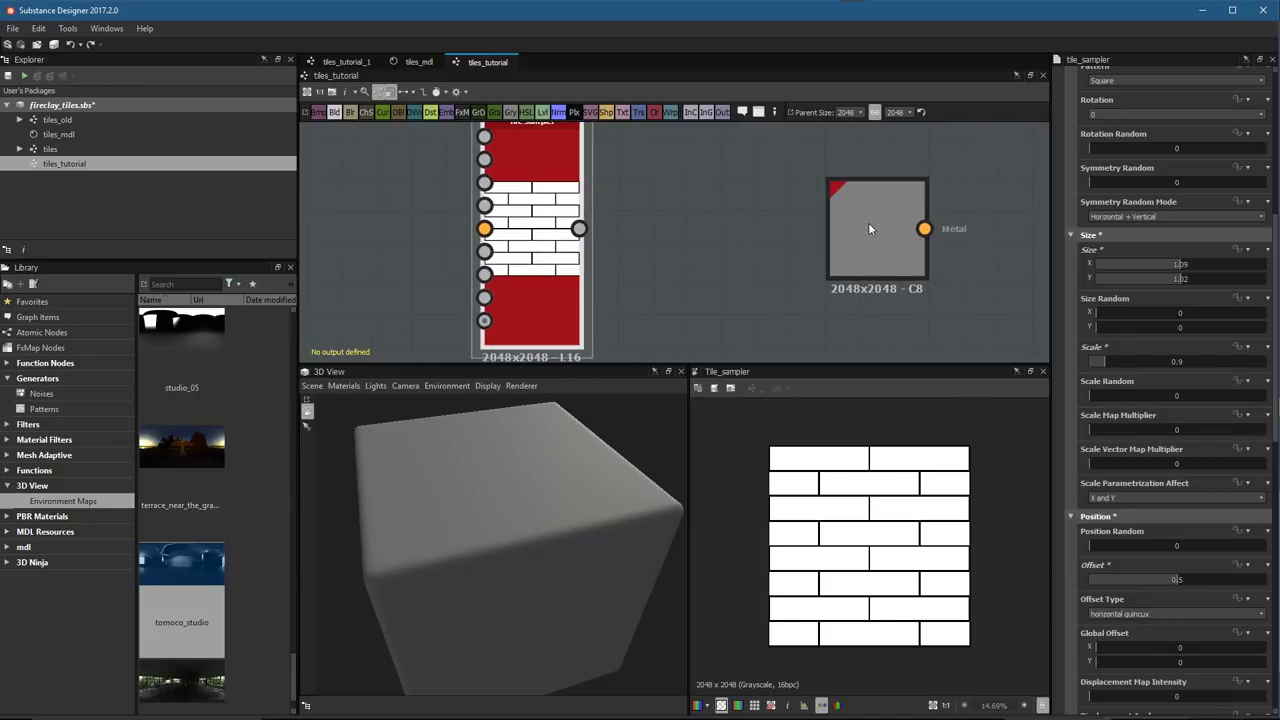
left_click_drag(868, 222, 902, 222)
scroll(826, 243, "down", 2)
middle_click_drag(752, 240, 718, 239)
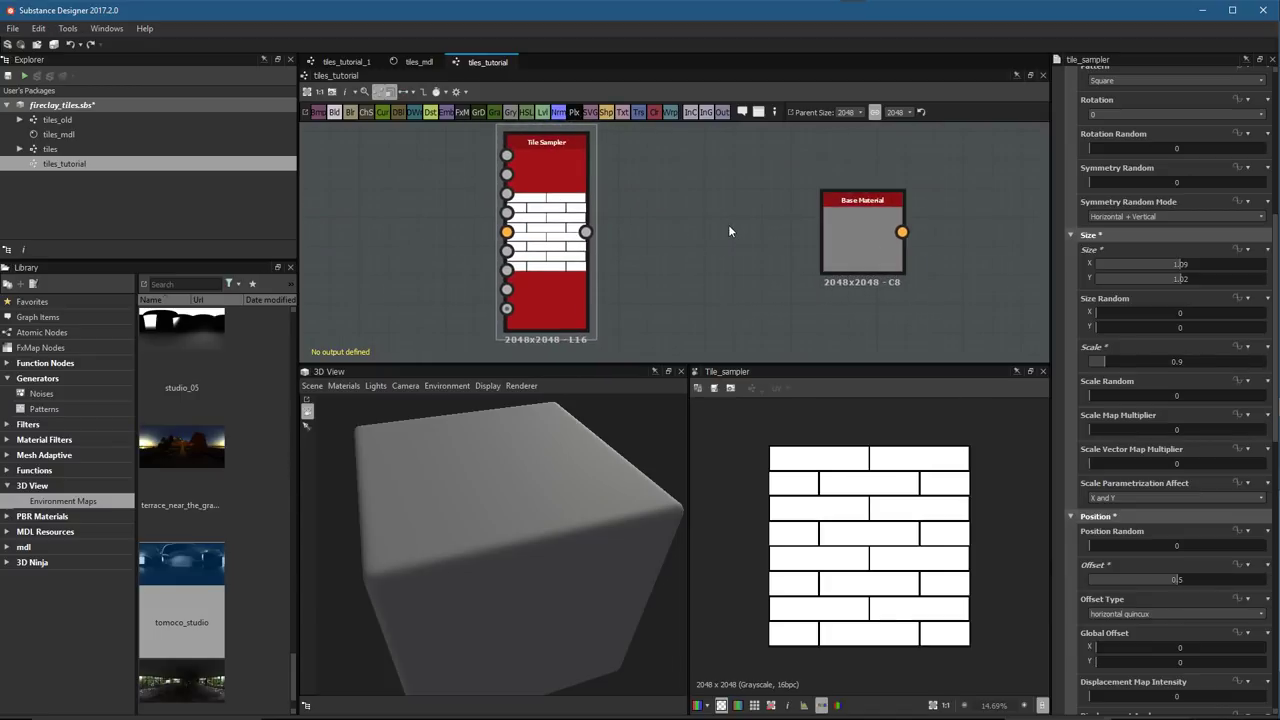
key("space")
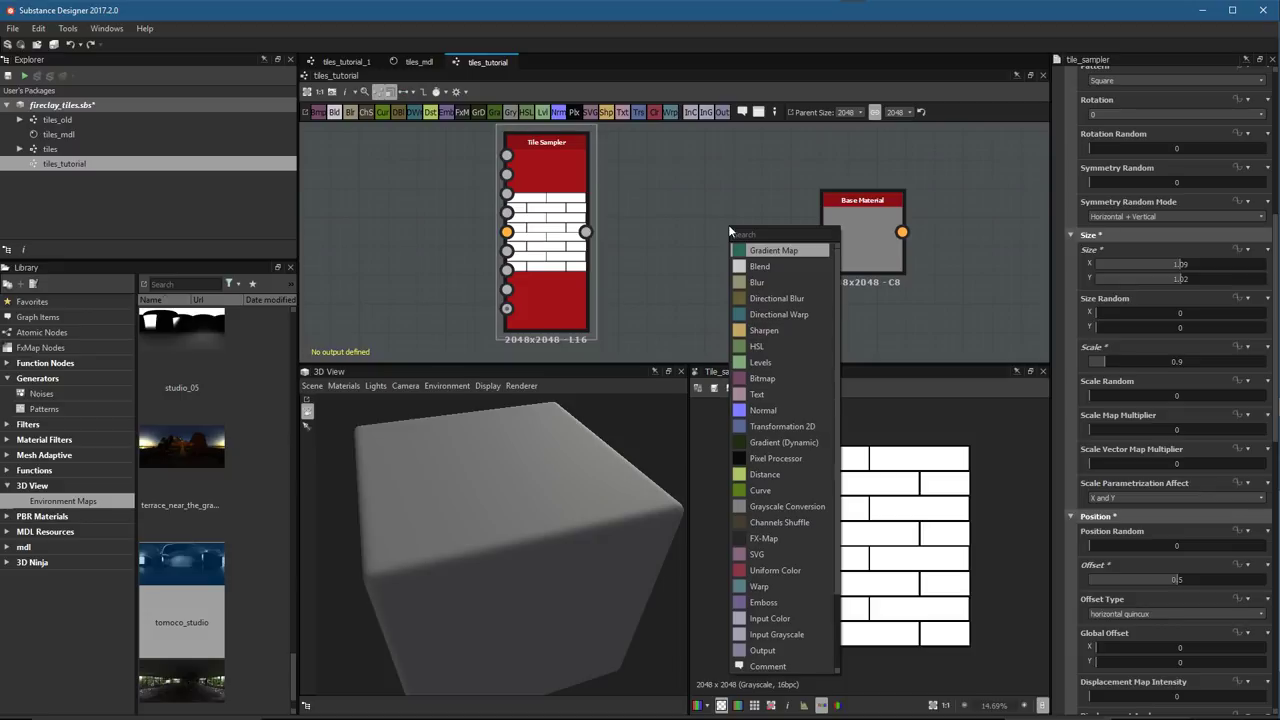
left_click(760, 412)
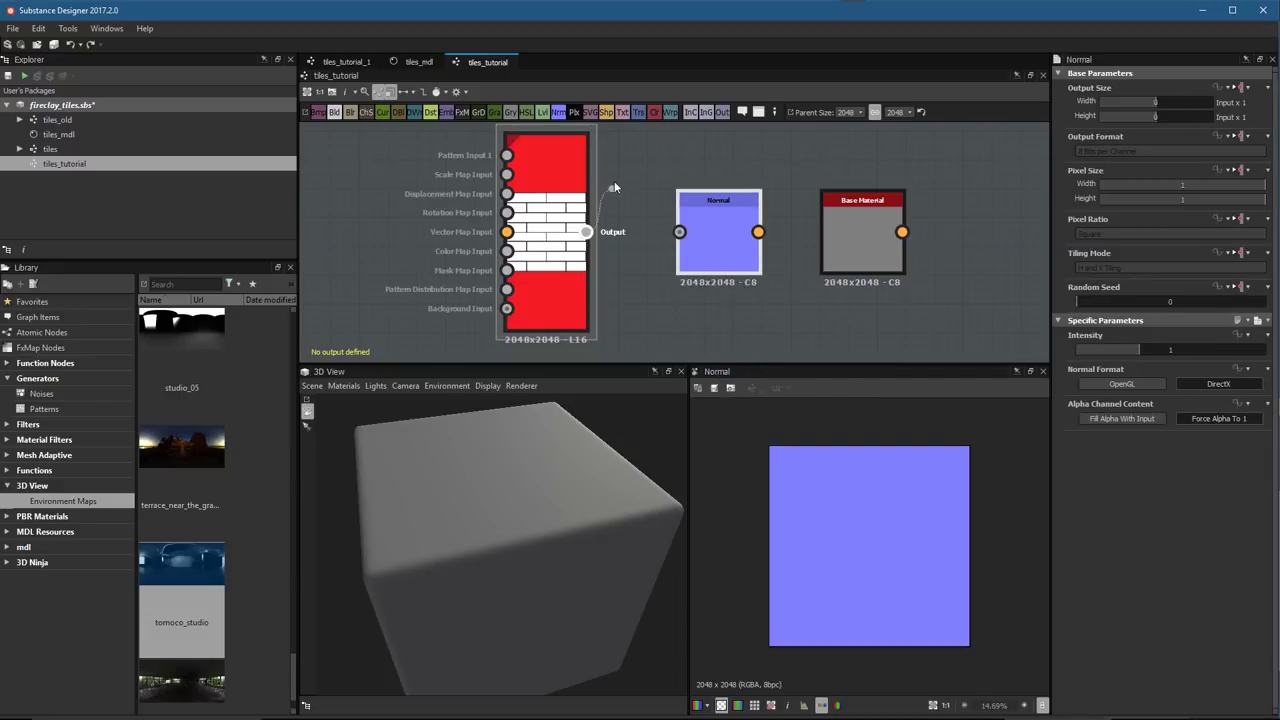
left_click_drag(585, 232, 679, 232)
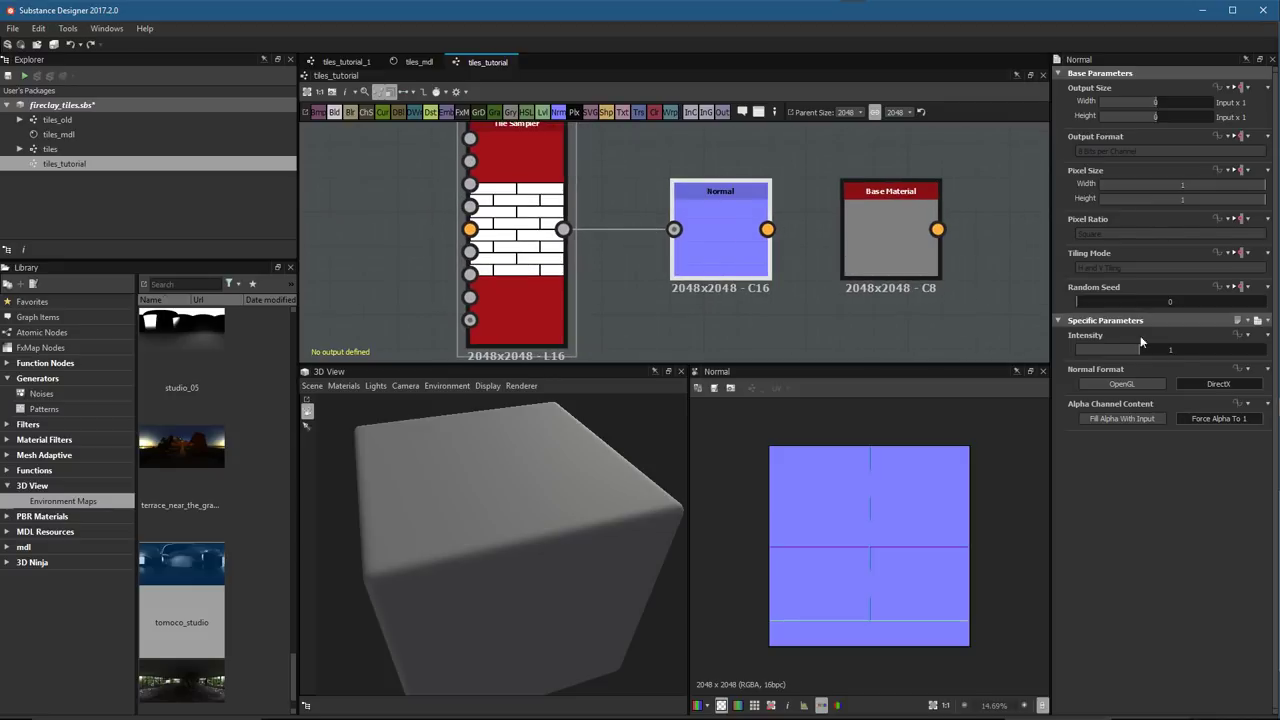
Set the Normal node's intensity to 12 and inspect the tile edges in the normal map
left_click(1178, 350)
type("12")
key("Return")
scroll(897, 603, "up", 2)
scroll(944, 549, "up", 3)
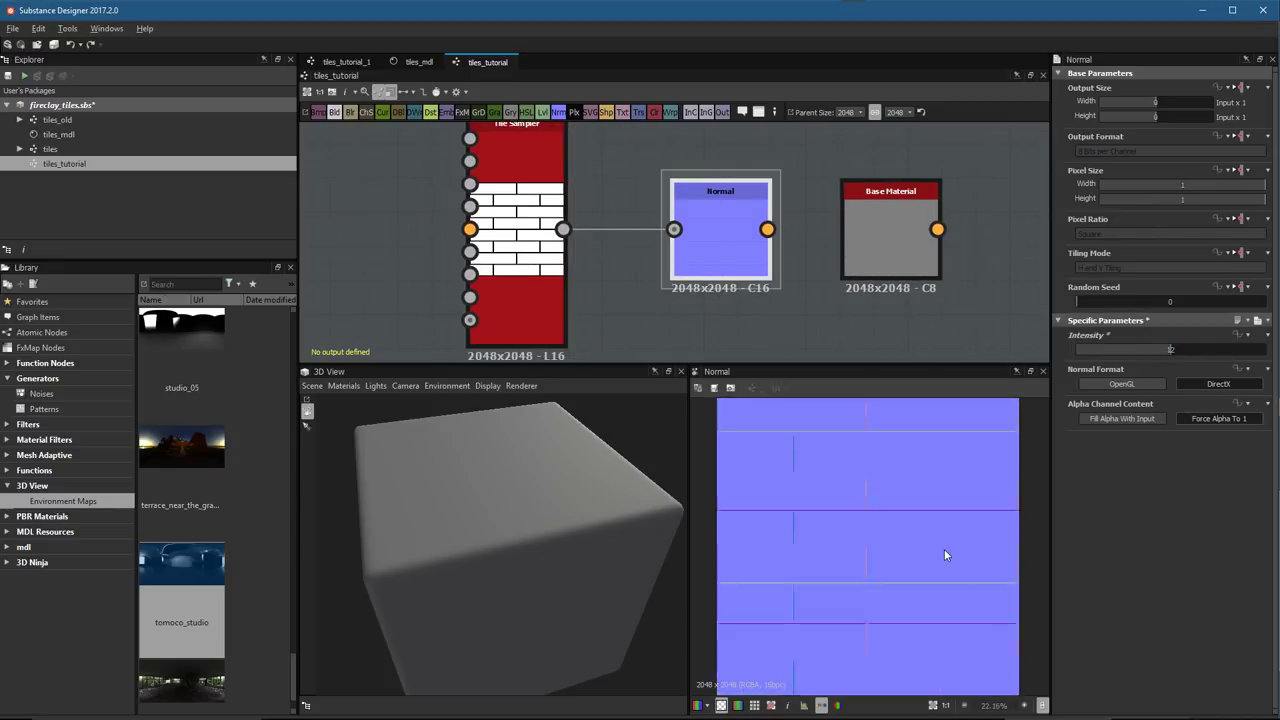
scroll(957, 572, "up", 3)
scroll(954, 571, "down", 3)
Enable the Base Material's user-defined Normal map, connect the Normal node's output to it, and check the tiles on the 3D model
middle_click_drag(868, 228, 771, 217)
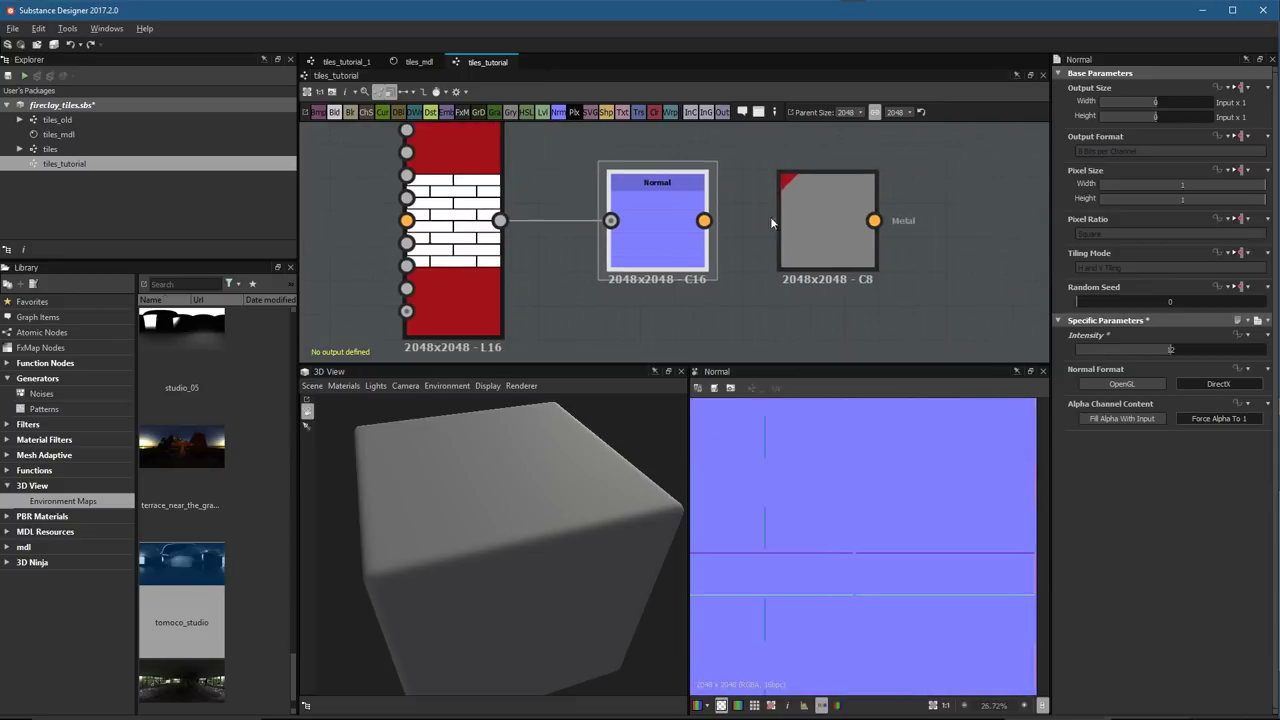
scroll(780, 216, "down", 1)
left_click_drag(782, 220, 864, 226)
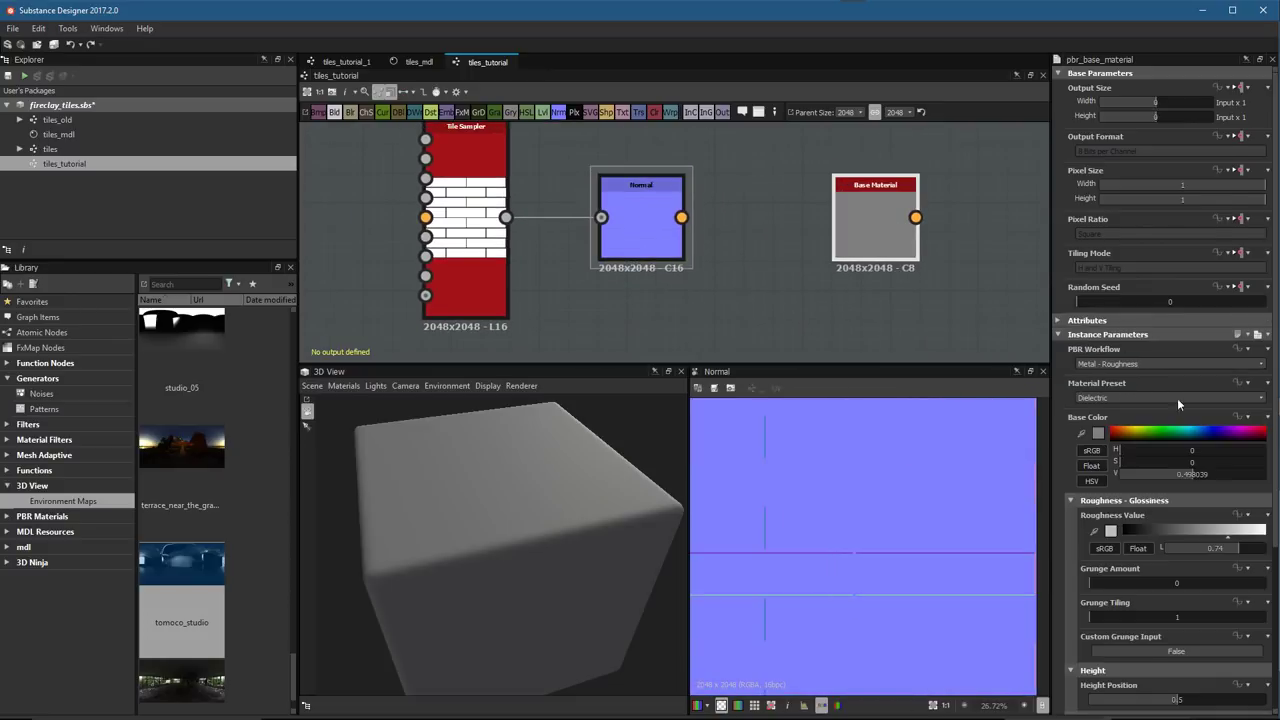
scroll(1177, 398, "down", 5)
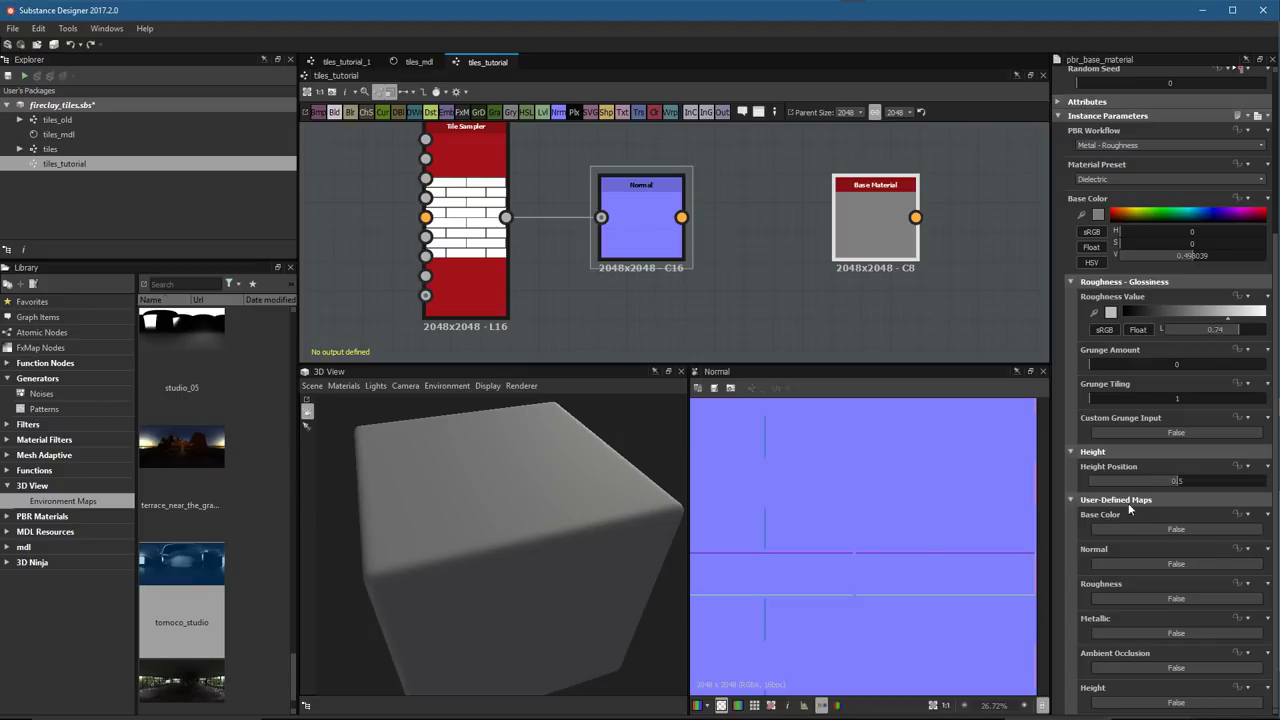
left_click(1140, 563)
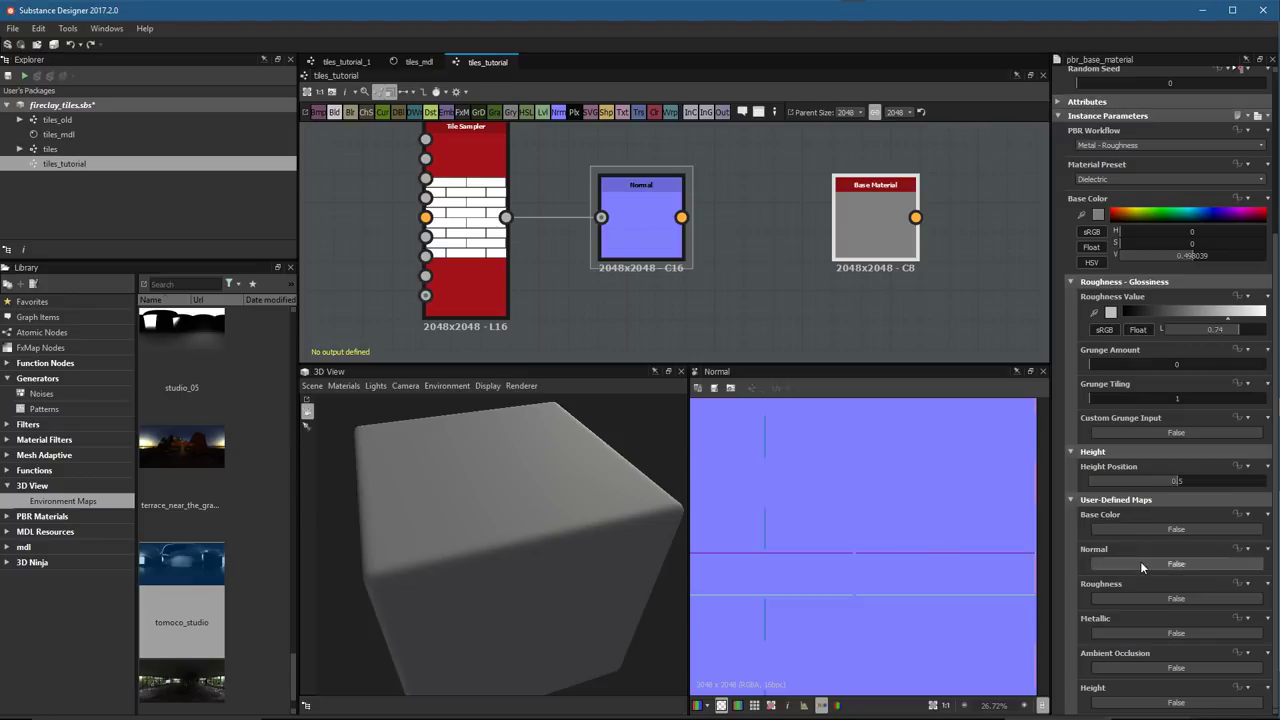
scroll(761, 255, "up", 1)
scroll(761, 258, "up", 1)
left_click_drag(665, 216, 861, 216)
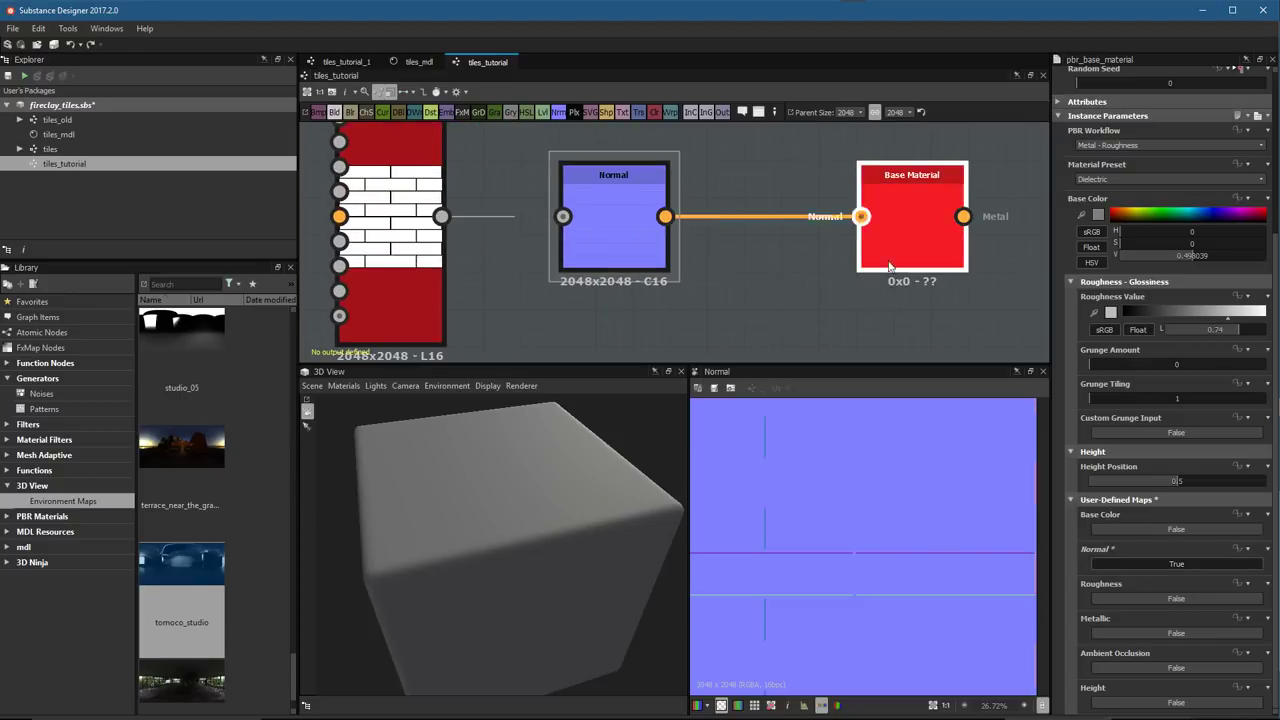
left_click_drag(519, 467, 568, 541)
scroll(560, 552, "up", 3)
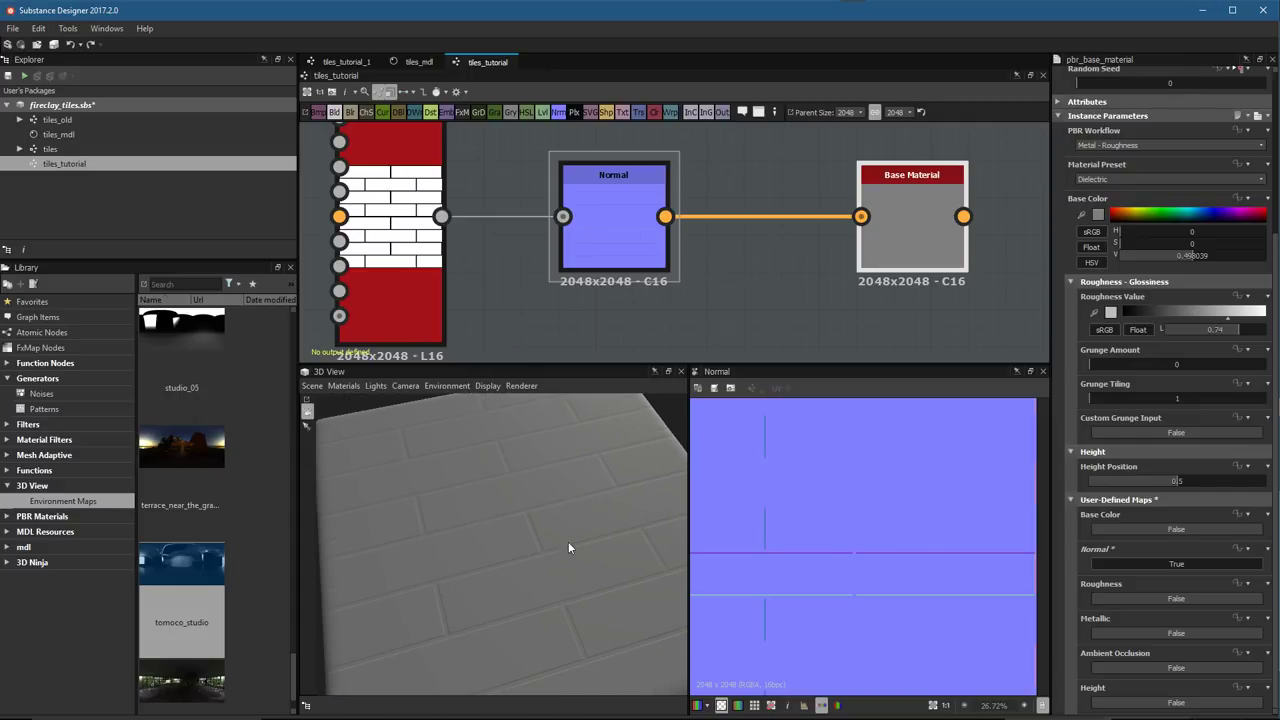
scroll(533, 519, "down", 2)
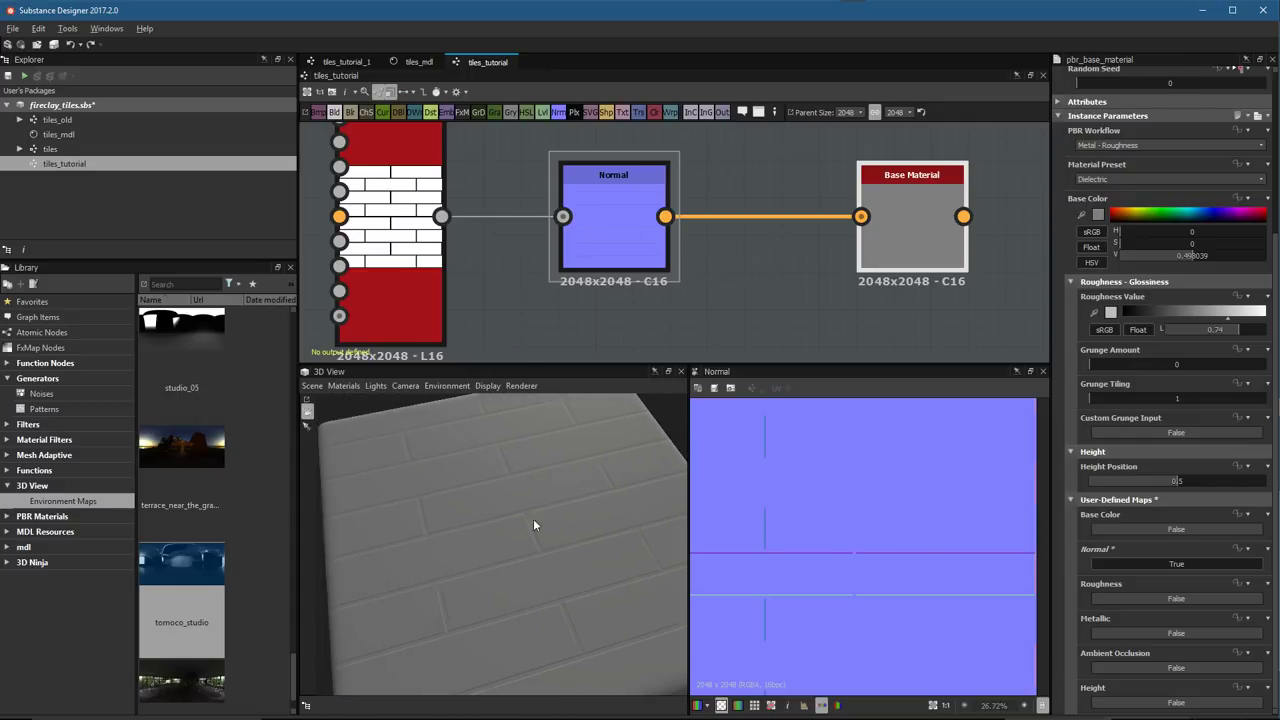
Move the Base Material and Normal nodes away from the Tile Sampler to make room between them
scroll(735, 278, "down", 3)
middle_click_drag(717, 228, 674, 213)
left_click_drag(794, 238, 873, 238)
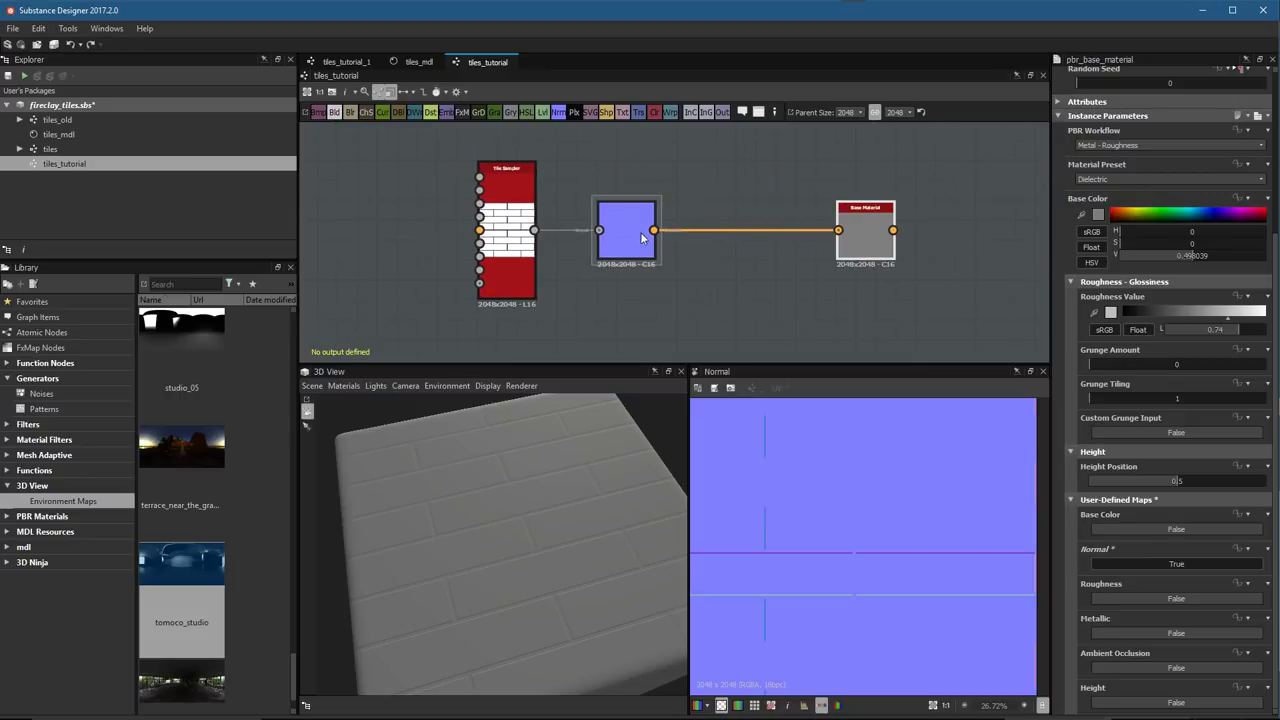
left_click_drag(639, 234, 757, 235)
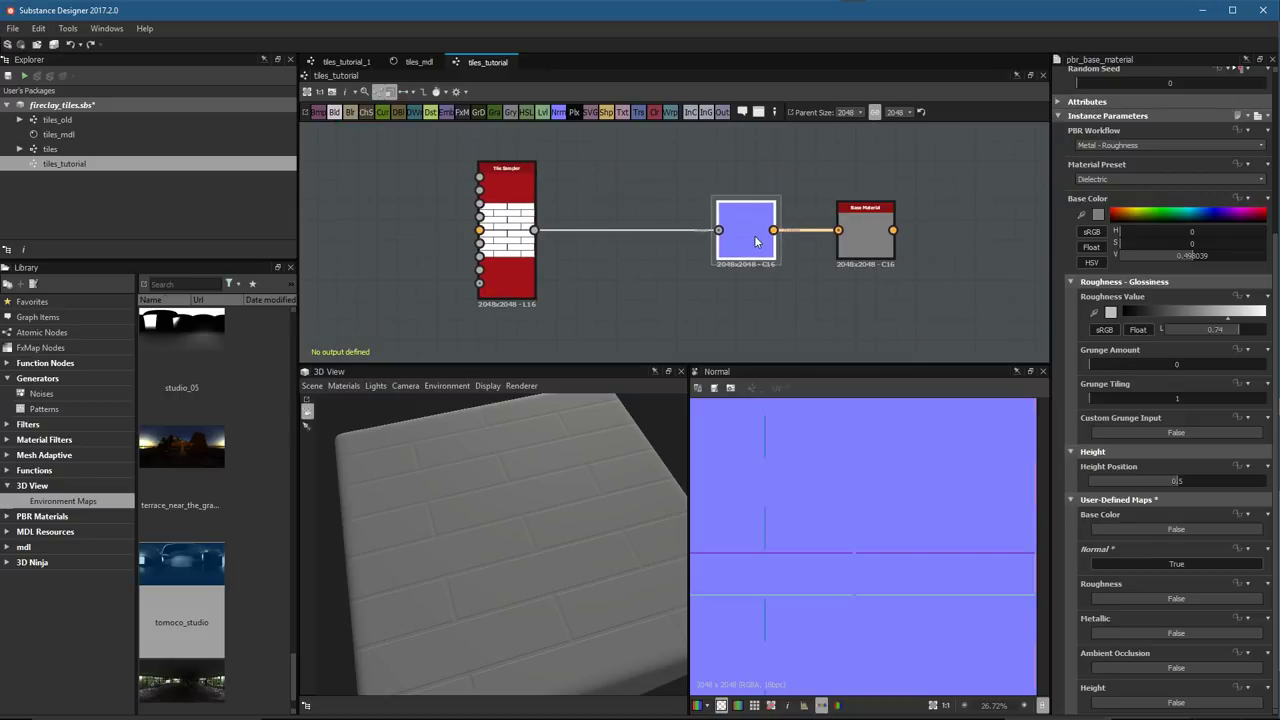
Add a Blur HQ Grayscale node fed by the Tile Sampler's output and set its intensity to 3.62
double_click(519, 236)
scroll(843, 491, "up", 5)
scroll(882, 523, "up", 4)
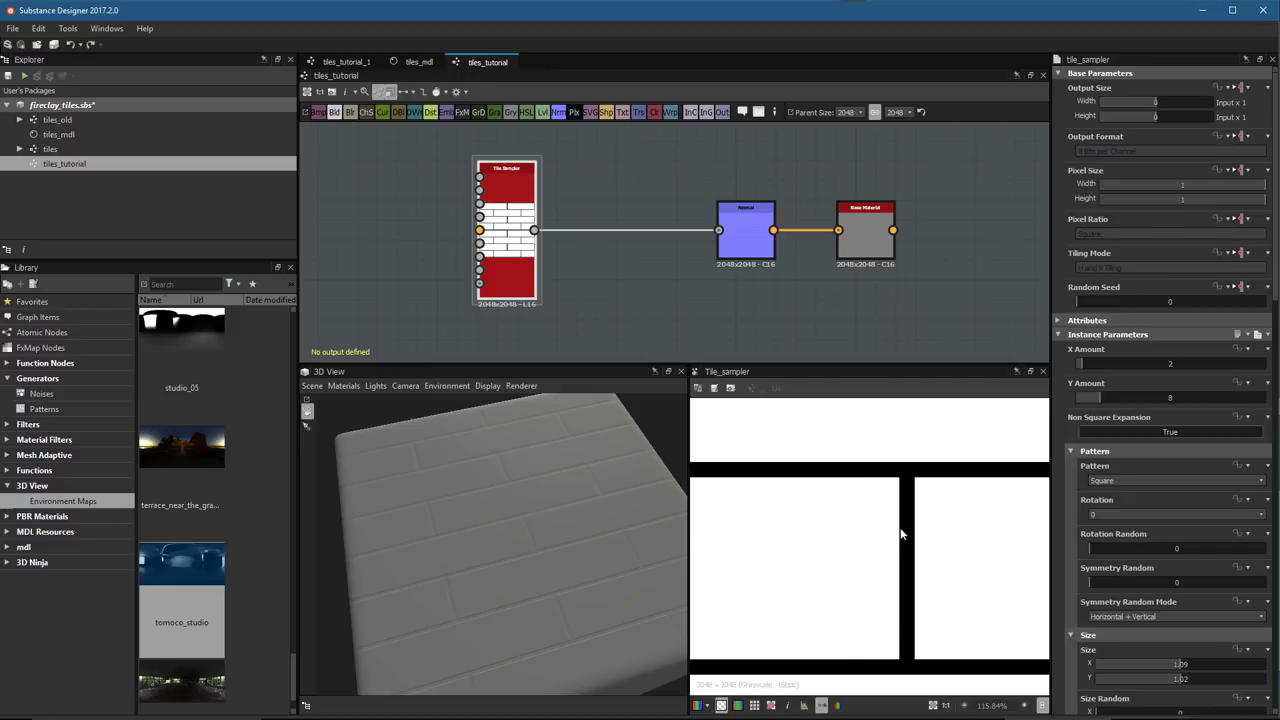
scroll(683, 268, "up", 2)
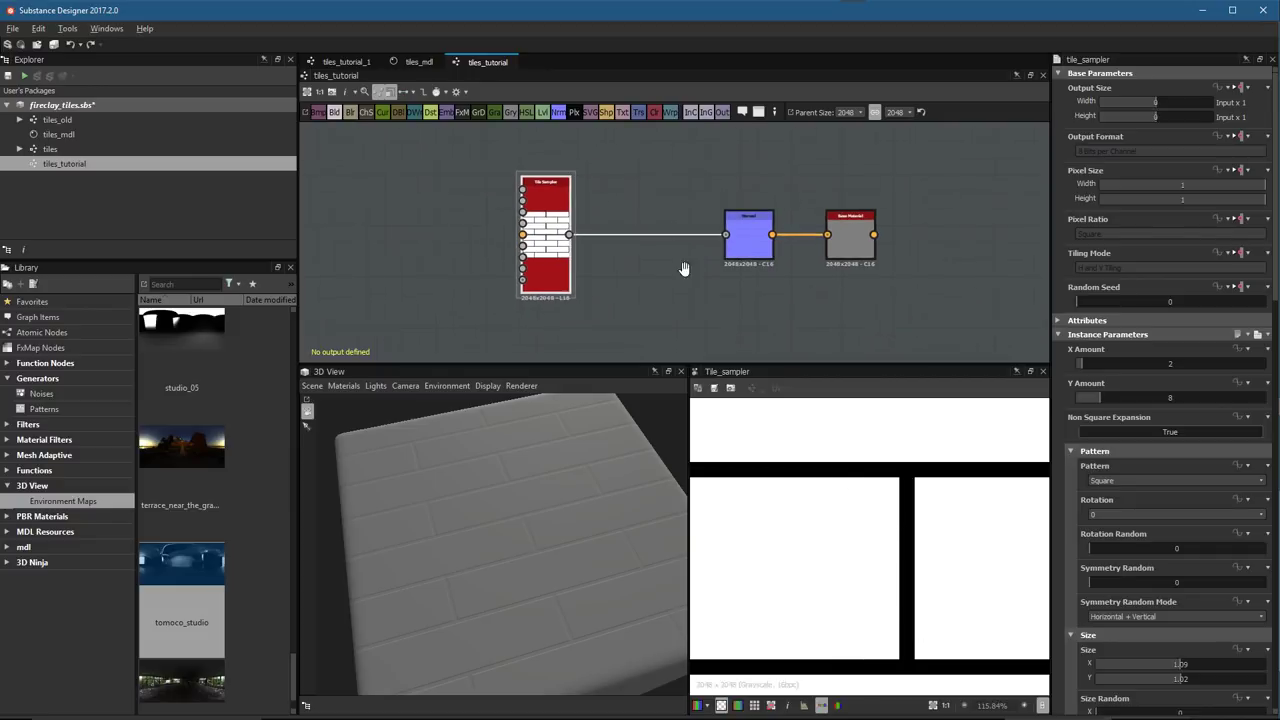
key("space")
type("bl")
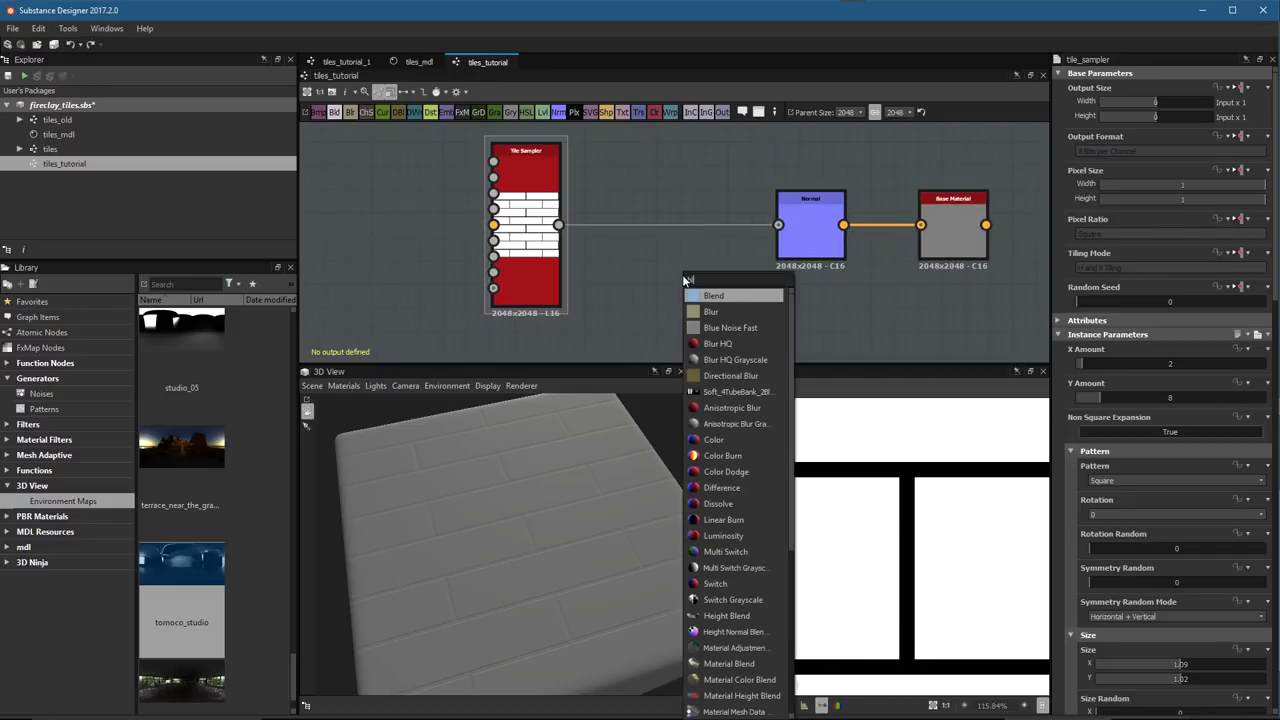
left_click(743, 361)
left_click_drag(559, 225, 649, 289)
left_click_drag(1173, 366, 1118, 374)
Shift the Normal and Base Material nodes farther along the graph, and place the Blur HQ Grayscale node above the main connection
middle_click_drag(776, 302, 760, 286)
scroll(760, 286, "down", 3)
left_click_drag(731, 170, 896, 254)
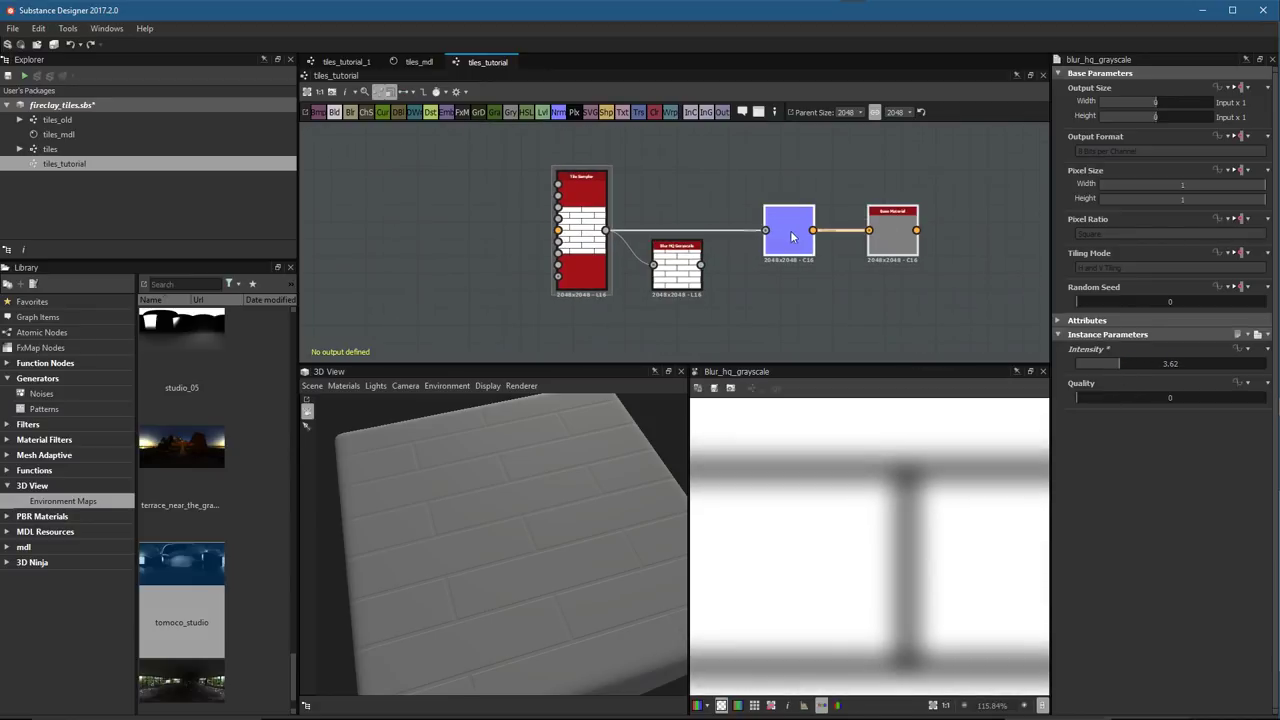
left_click_drag(791, 233, 888, 248)
scroll(754, 281, "up", 3)
left_click_drag(660, 267, 662, 154)
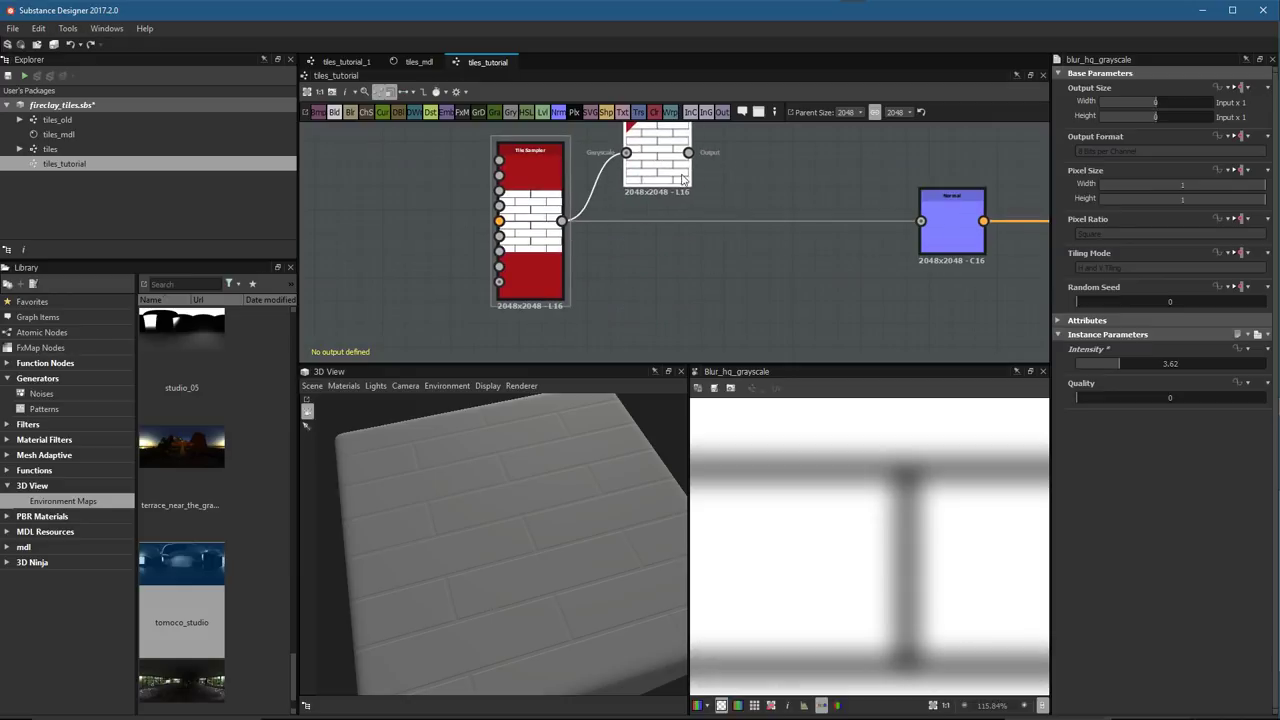
Add a Levels node beside the Blur HQ Grayscale node and connect the blur's output to it
middle_click_drag(729, 160, 700, 204)
key("space")
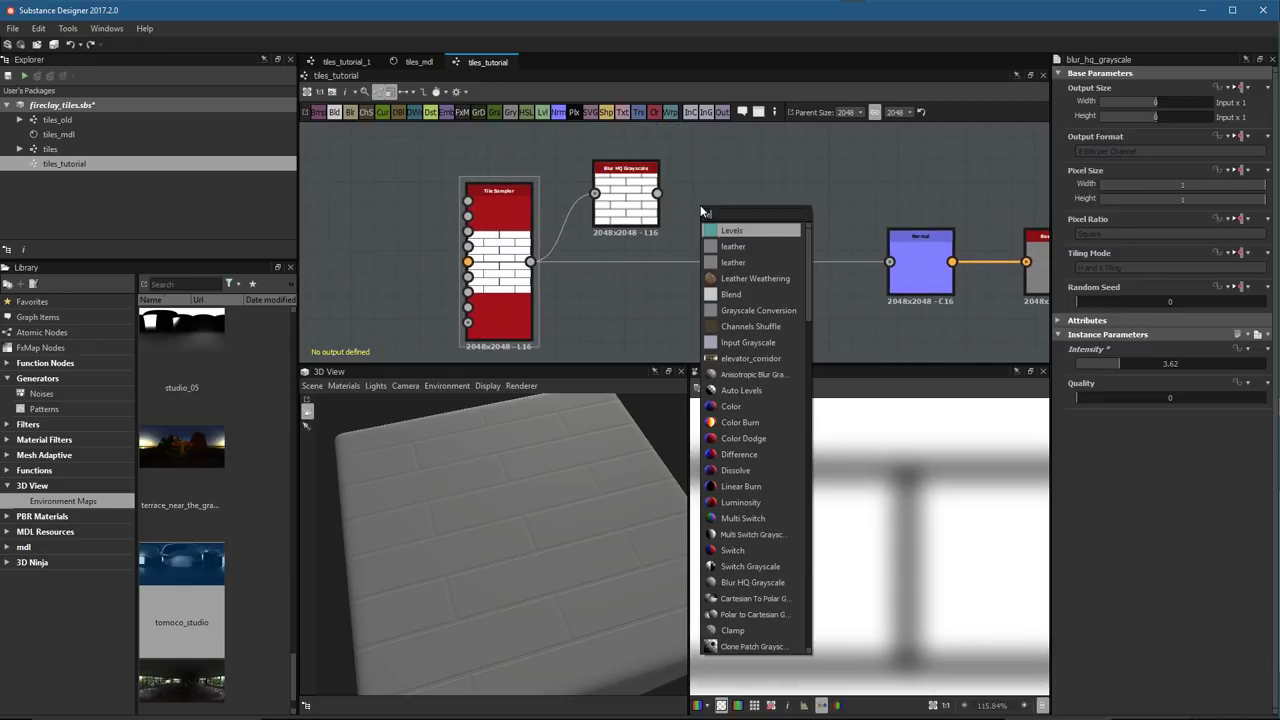
left_click(713, 229)
scroll(690, 192, "up", 5)
left_click_drag(700, 252, 720, 214)
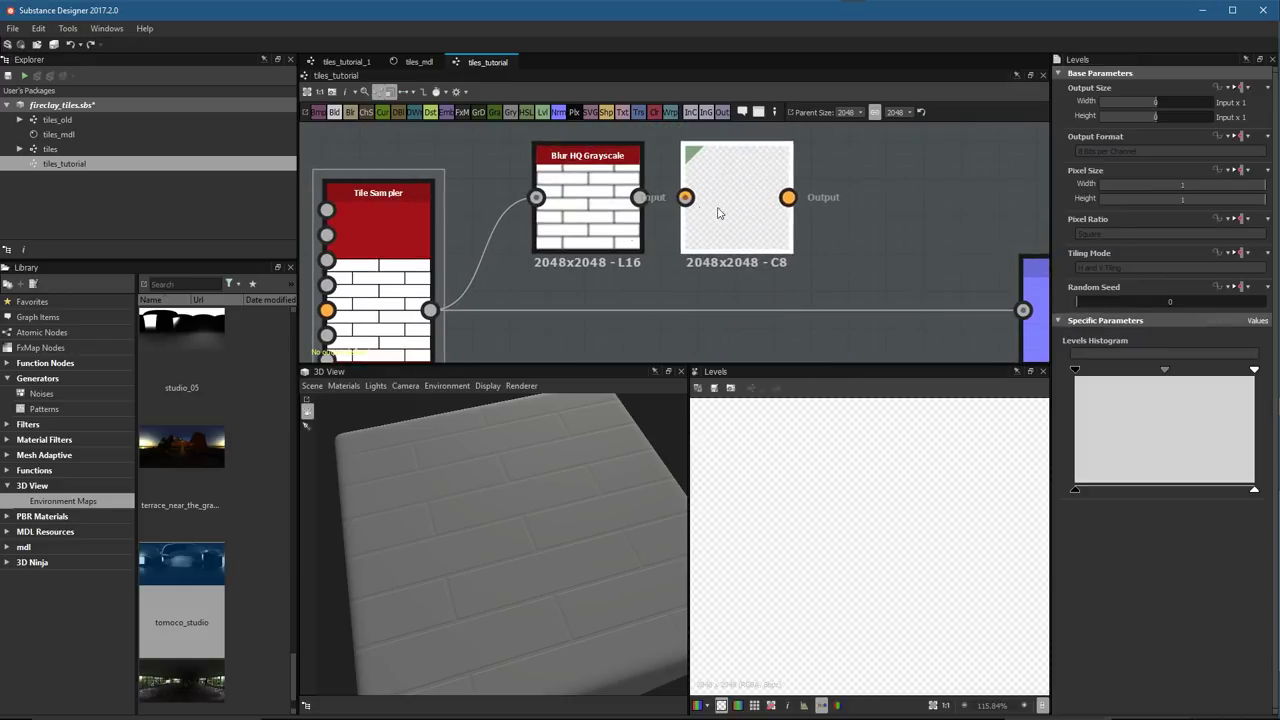
left_click_drag(640, 197, 755, 220)
middle_click_drag(769, 204, 751, 222)
scroll(751, 222, "up", 2)
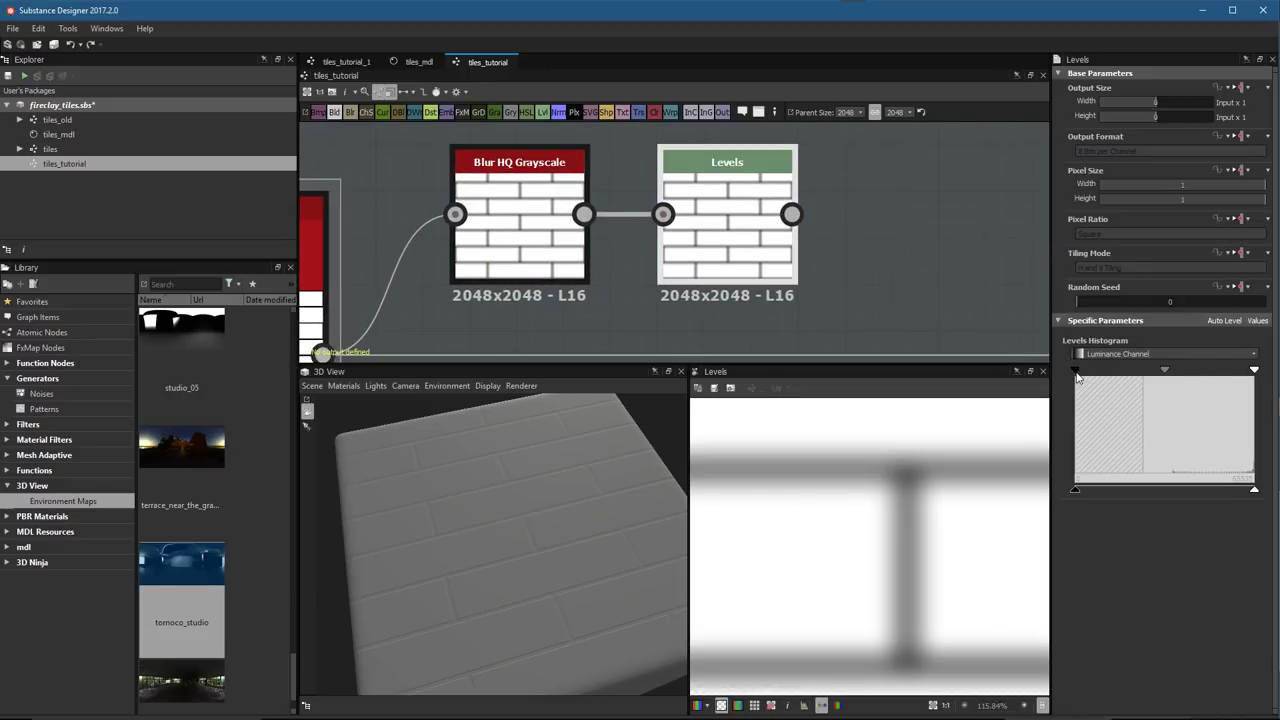
Bring the Levels input black and white points close together to give the tiles crisp, rounded corners, and inspect the result
left_click_drag(1076, 374, 1185, 398)
left_click_drag(1256, 370, 1206, 377)
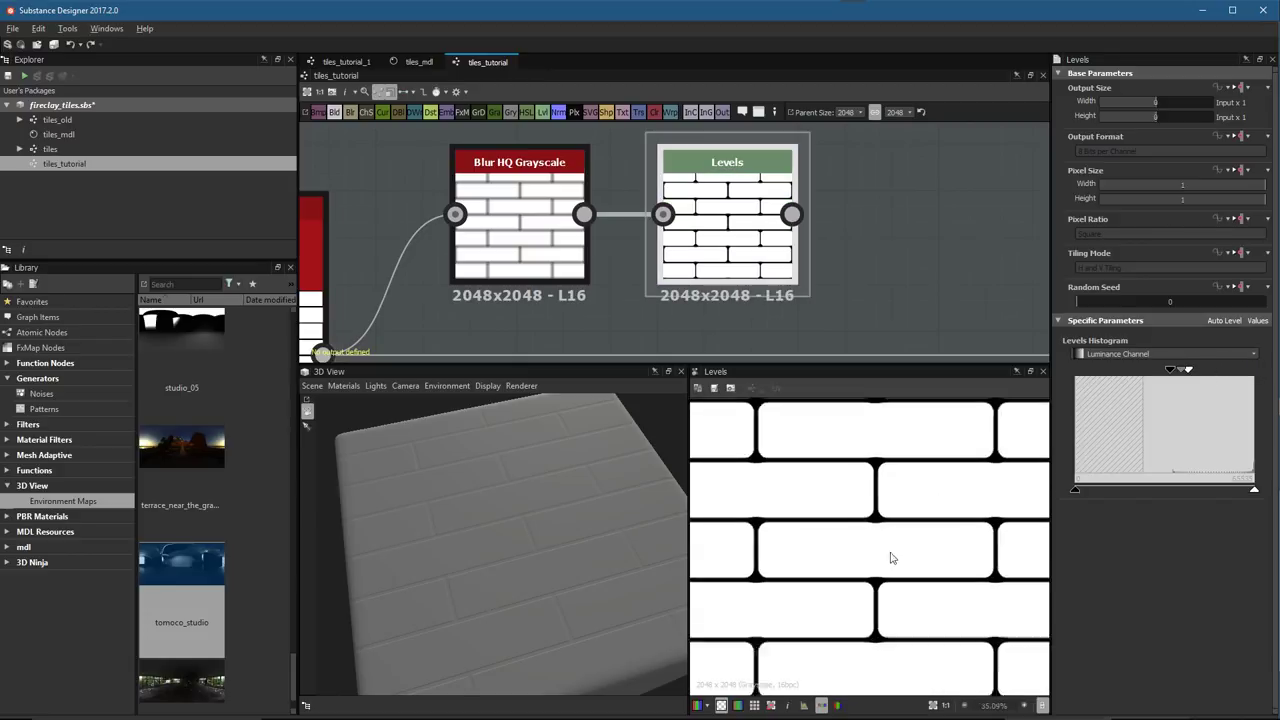
scroll(857, 531, "up", 5)
middle_click_drag(857, 531, 880, 545)
scroll(773, 571, "up", 2)
middle_click_drag(773, 571, 854, 535)
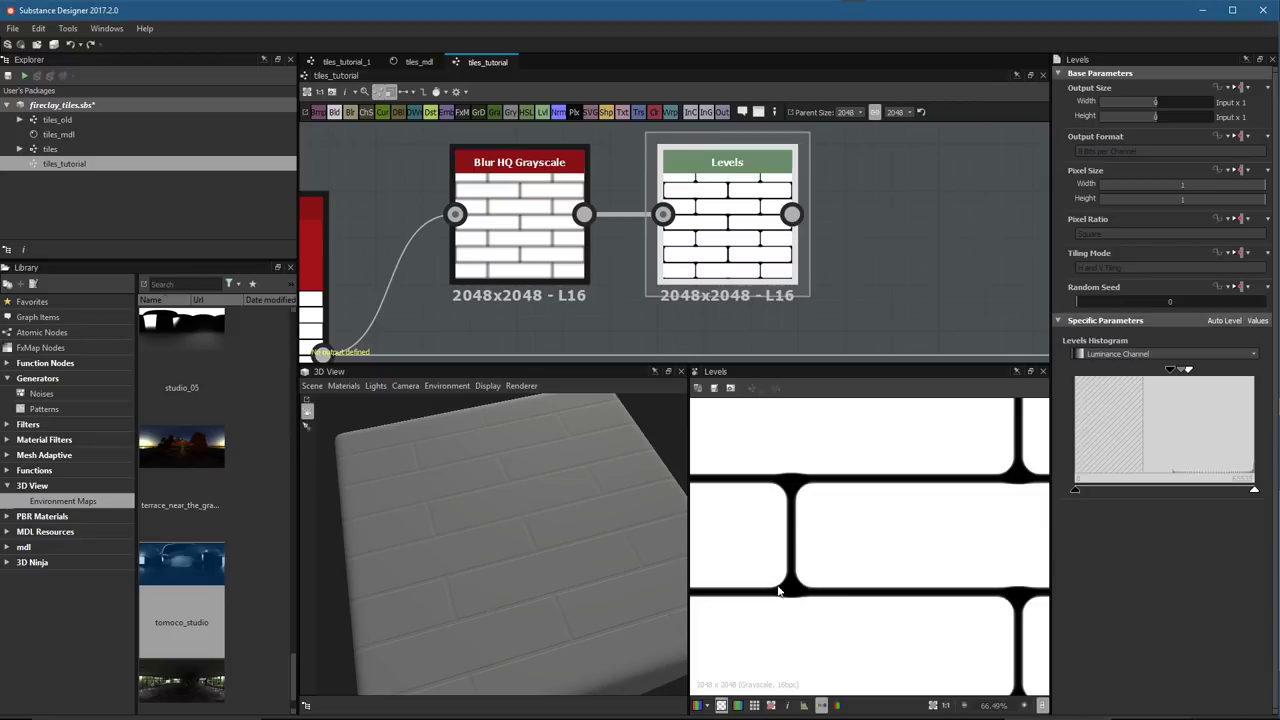
scroll(903, 506, "down", 5)
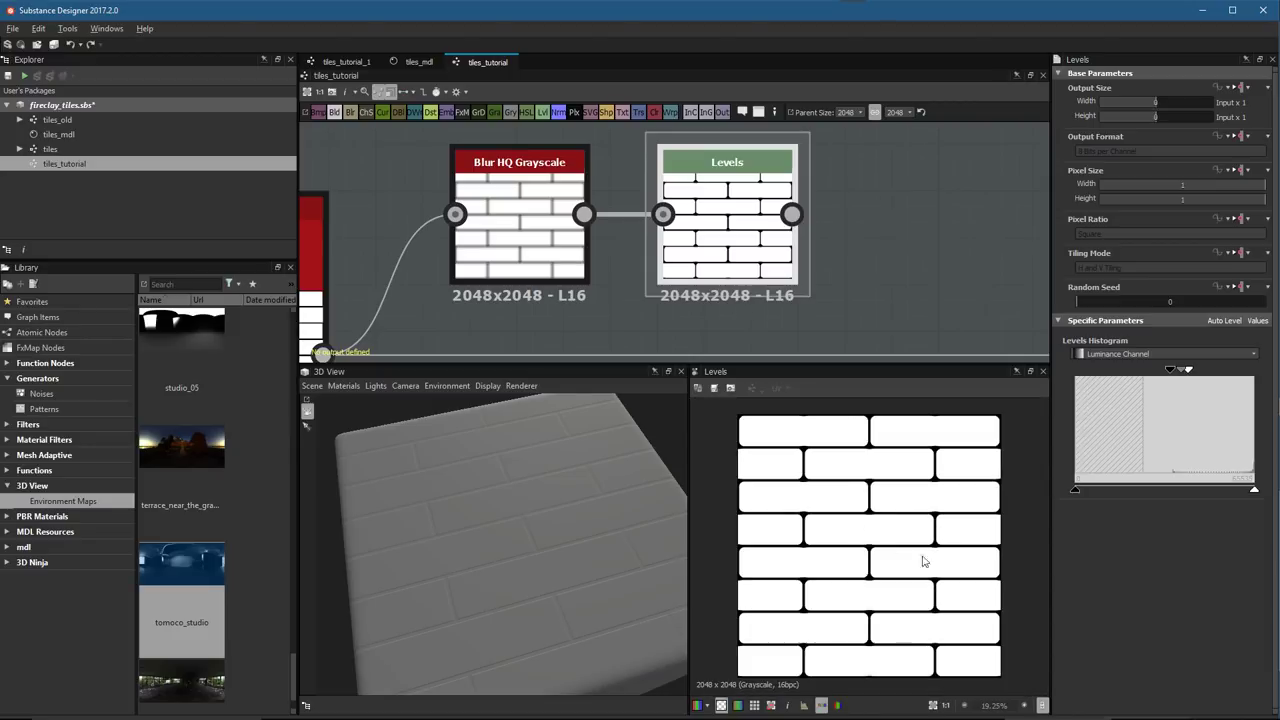
Connect the Levels output to the Normal node's input and inspect the tile edges on the model and in the mask
scroll(796, 244, "down", 4)
middle_click_drag(822, 251, 723, 200)
scroll(752, 241, "down", 1)
scroll(741, 217, "up", 2)
left_click_drag(683, 168, 865, 270)
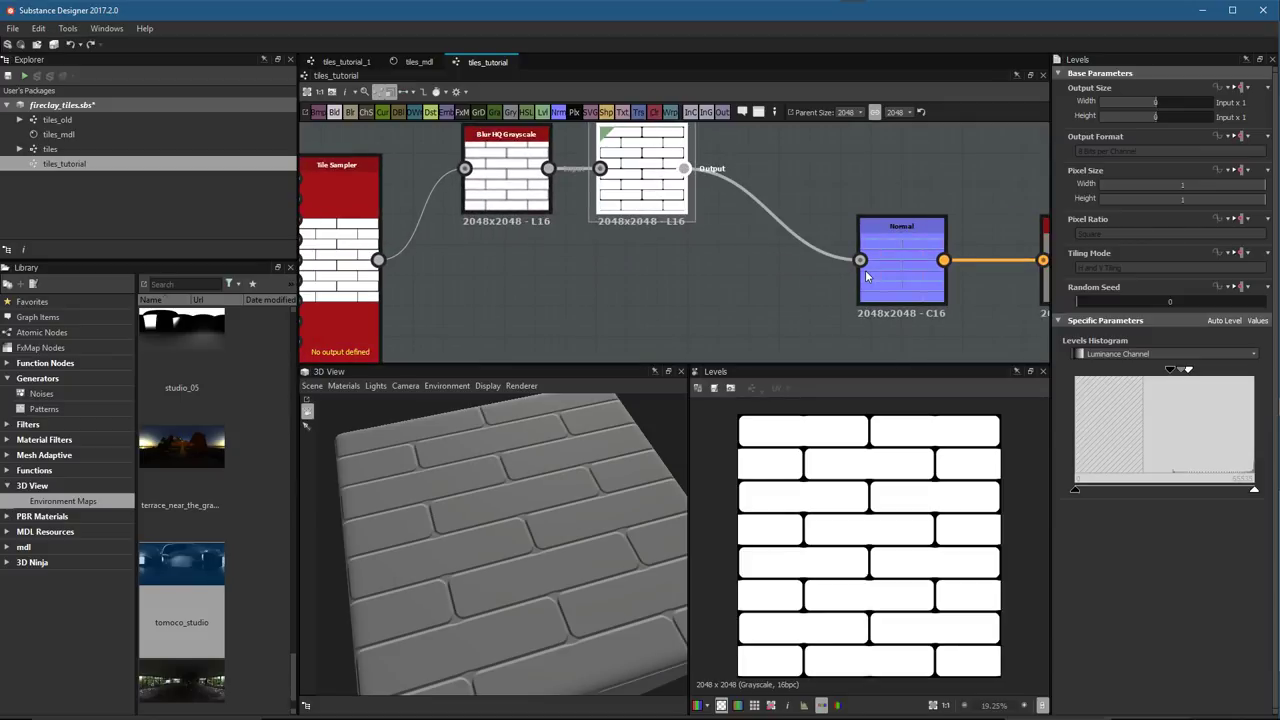
scroll(549, 533, "up", 3)
left_click_drag(549, 534, 582, 577)
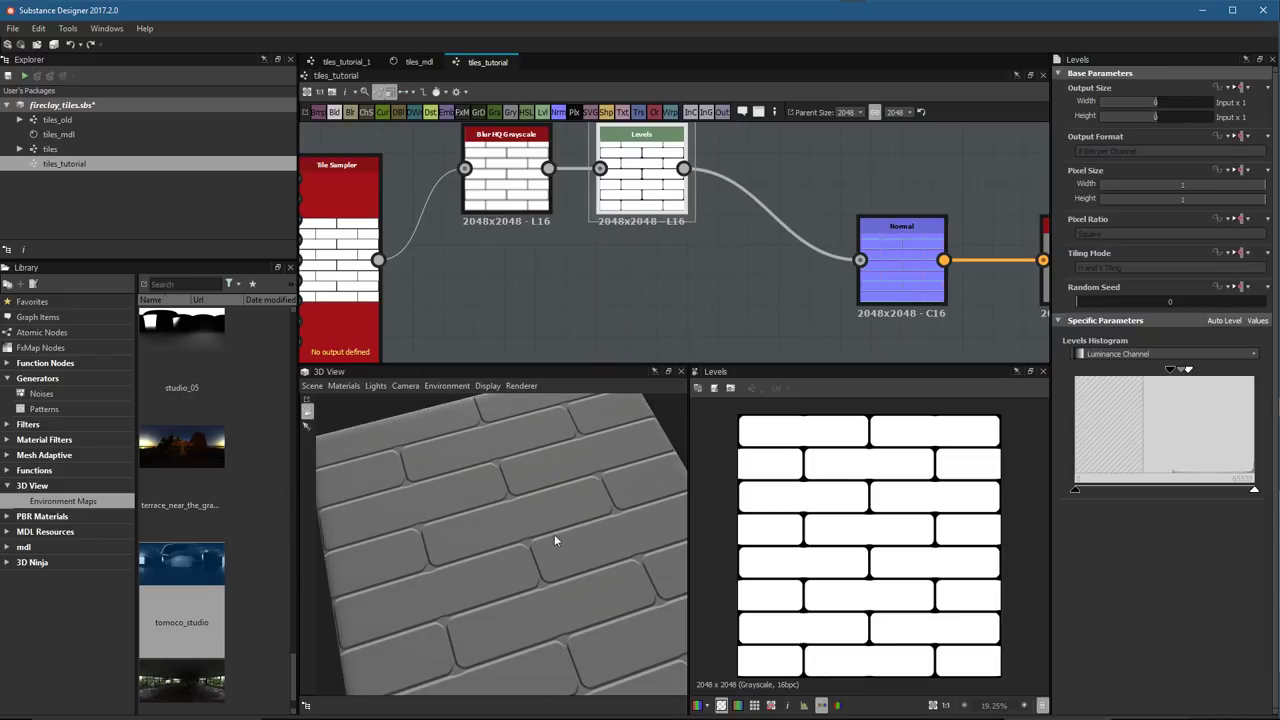
left_click_drag(555, 537, 574, 529)
scroll(898, 526, "up", 10)
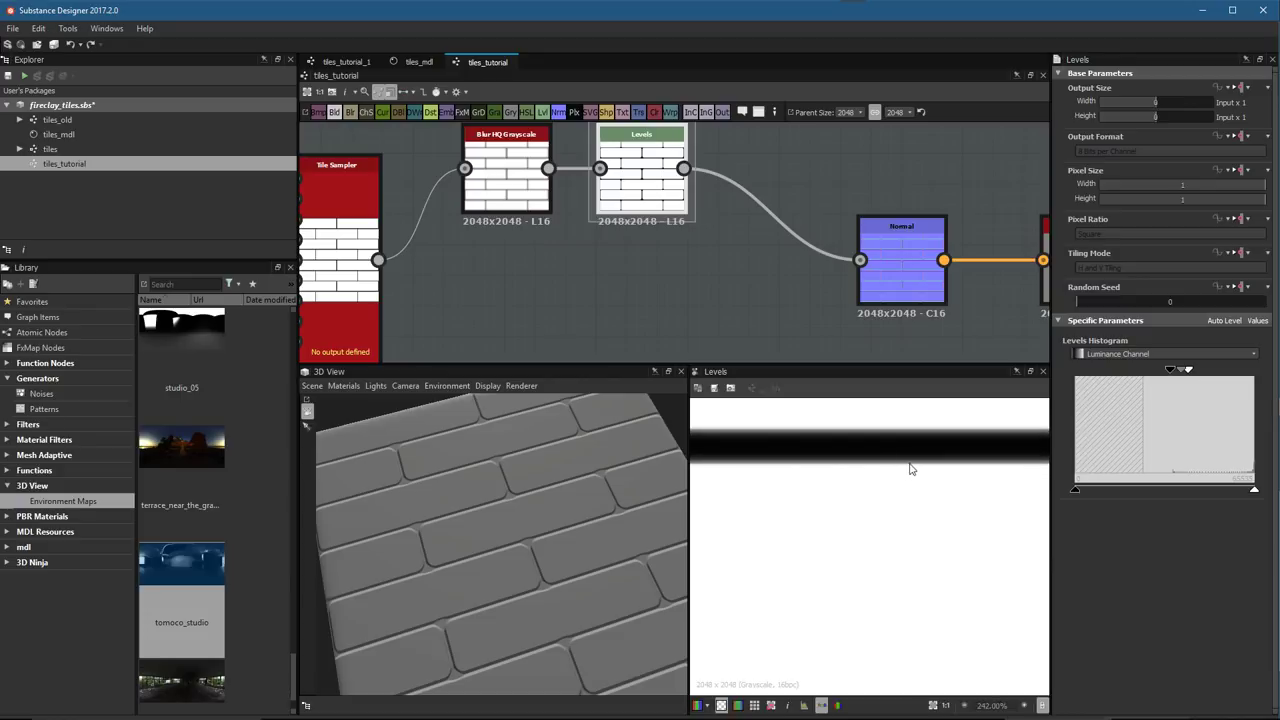
scroll(941, 524, "down", 10)
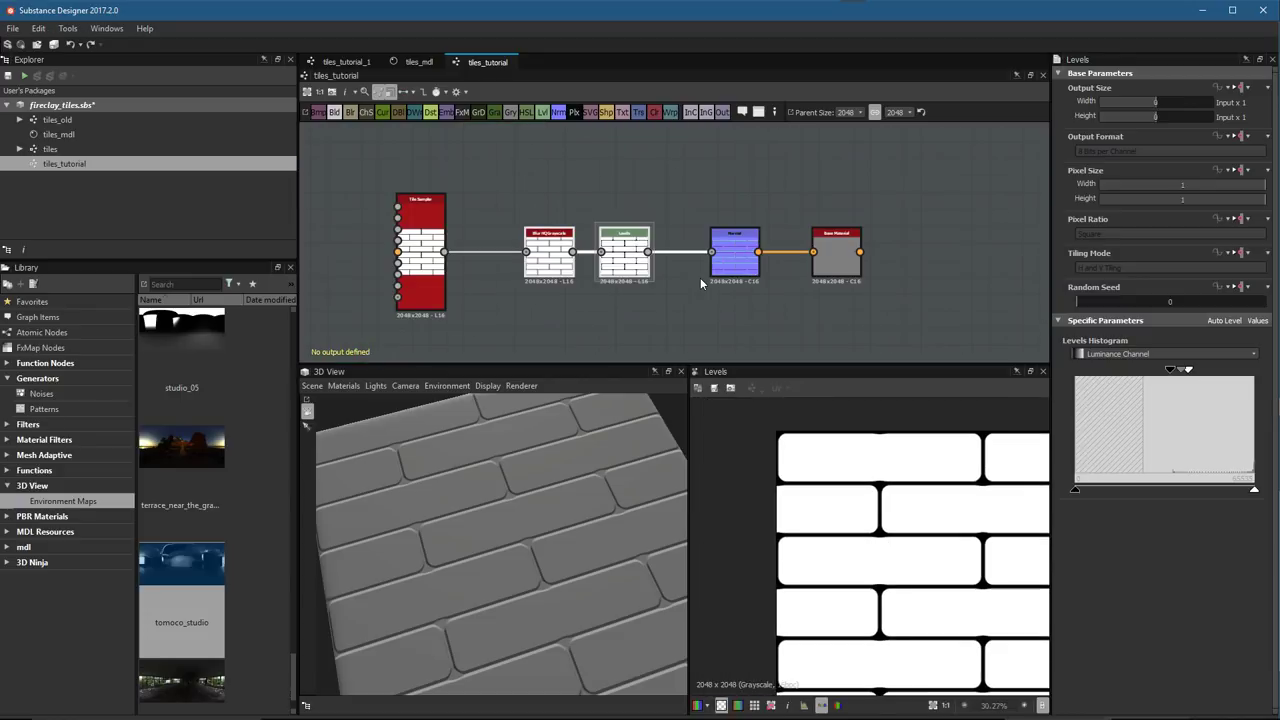
scroll(905, 535, "up", 3)
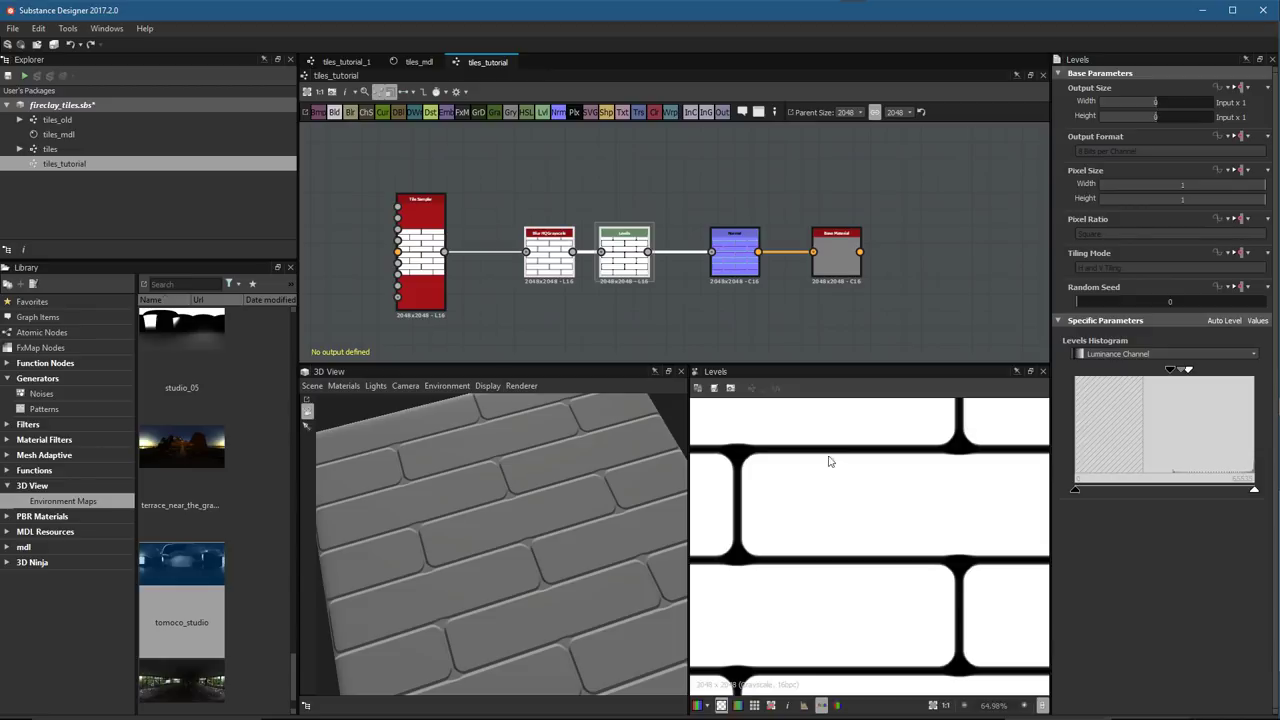
Space out the graph by moving the Blur HQ Grayscale and Levels nodes toward the Tile Sampler and the Normal and Base Material nodes away
middle_click_drag(710, 280, 640, 268)
scroll(640, 268, "up", 1)
left_click_drag(638, 272, 888, 252)
scroll(667, 280, "up", 2)
middle_click_drag(436, 239, 557, 257)
double_click(557, 257)
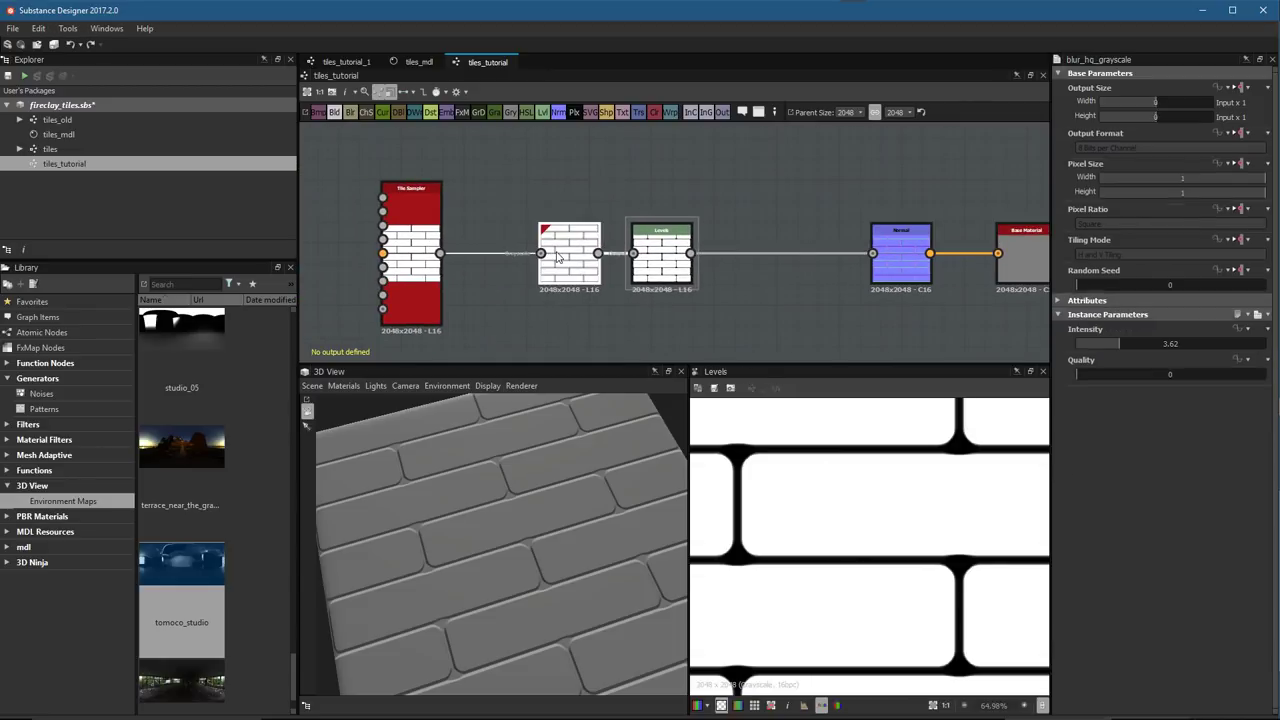
left_click_drag(571, 262, 518, 262)
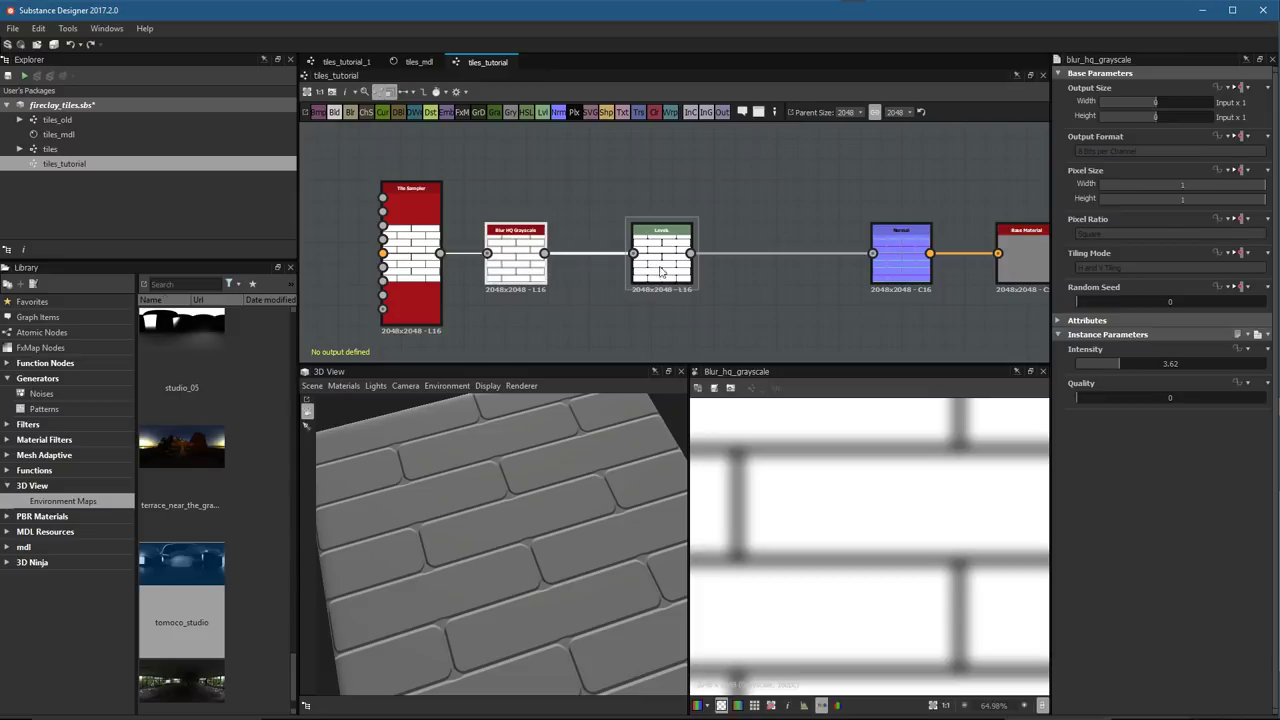
left_click_drag(662, 270, 620, 270)
middle_click_drag(661, 294, 693, 305)
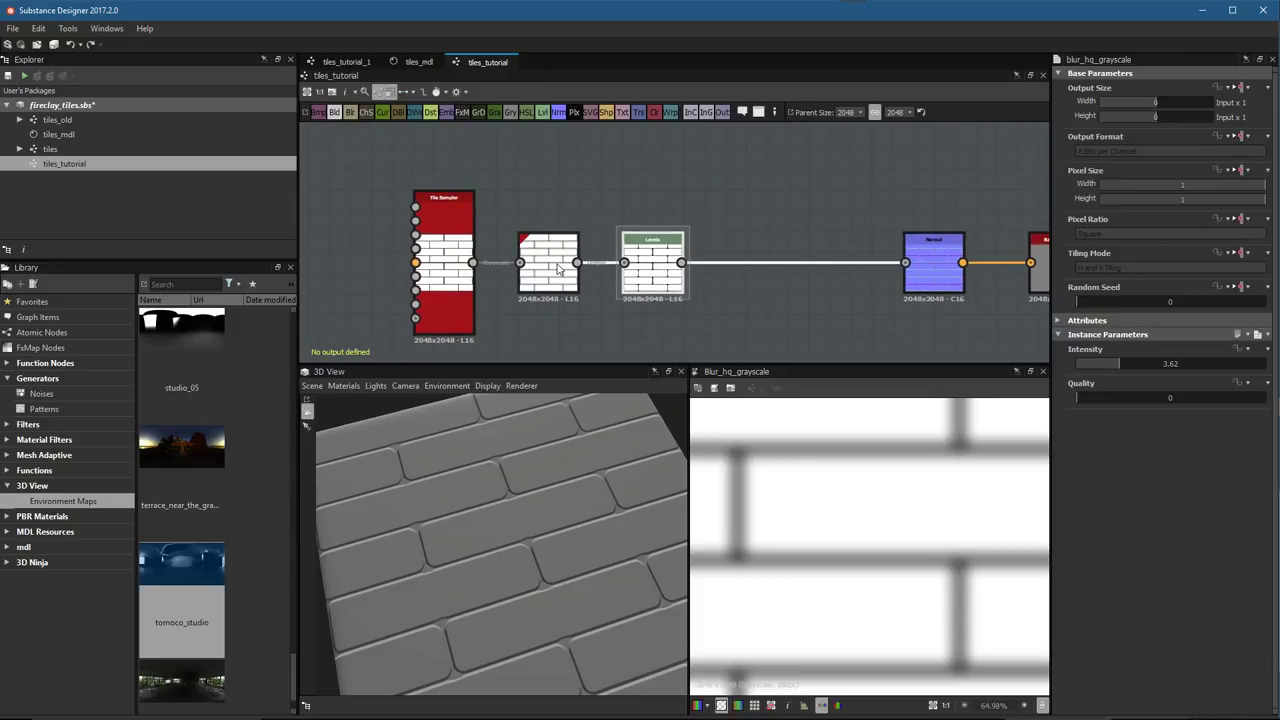
Add a Blend node with the Blur HQ Grayscale output as foreground and the Levels output as background, spacing the two source nodes apart
key("space")
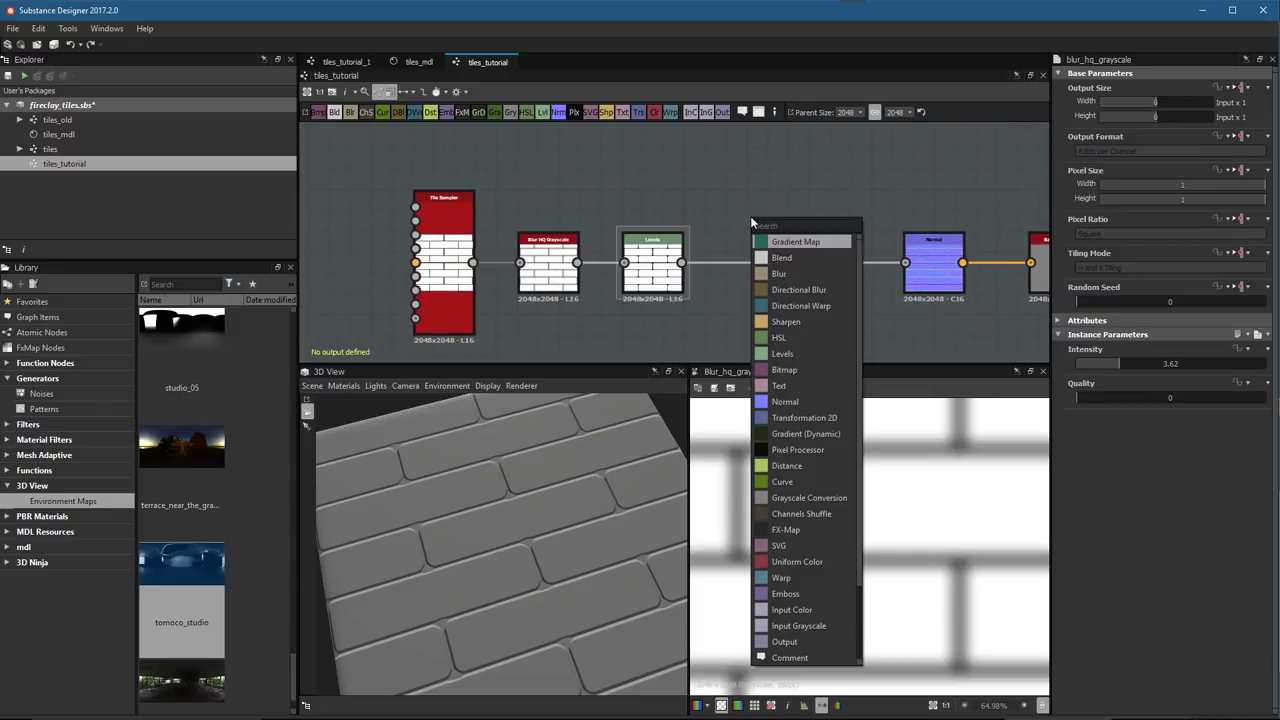
type("bl")
key("Return")
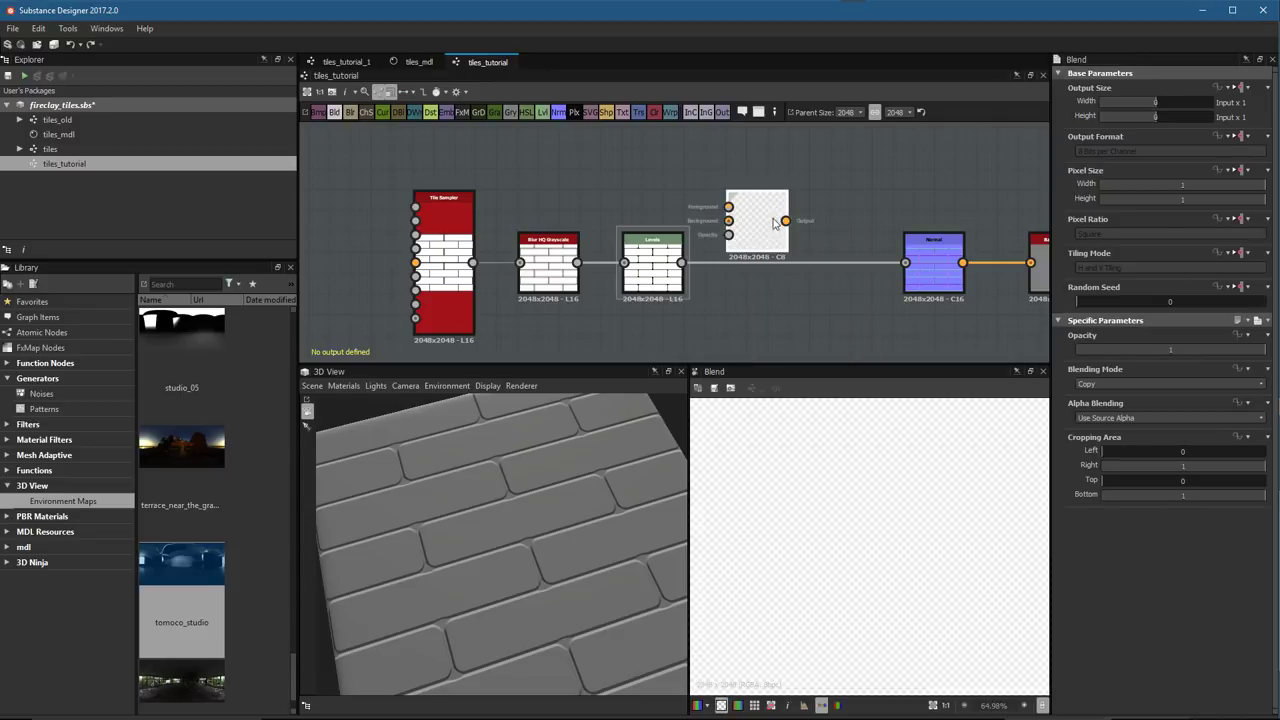
left_click_drag(550, 261, 572, 194)
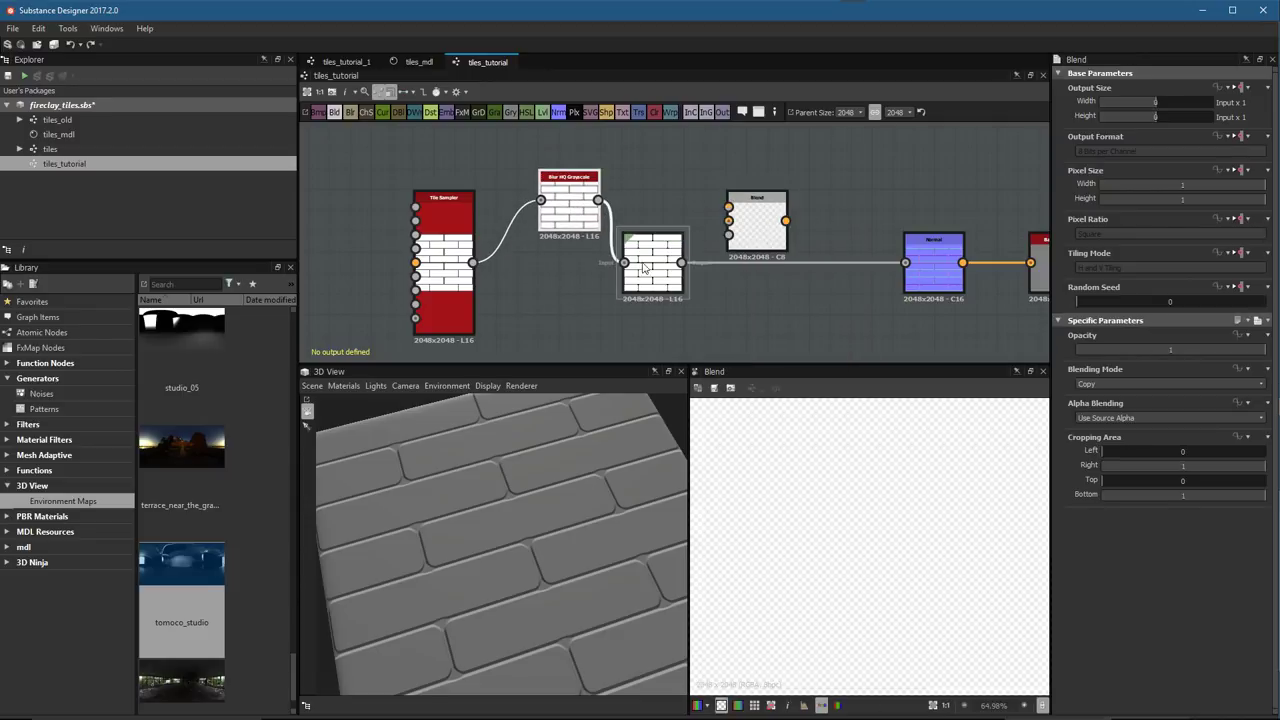
left_click_drag(664, 240, 664, 261)
left_click_drag(597, 200, 728, 207)
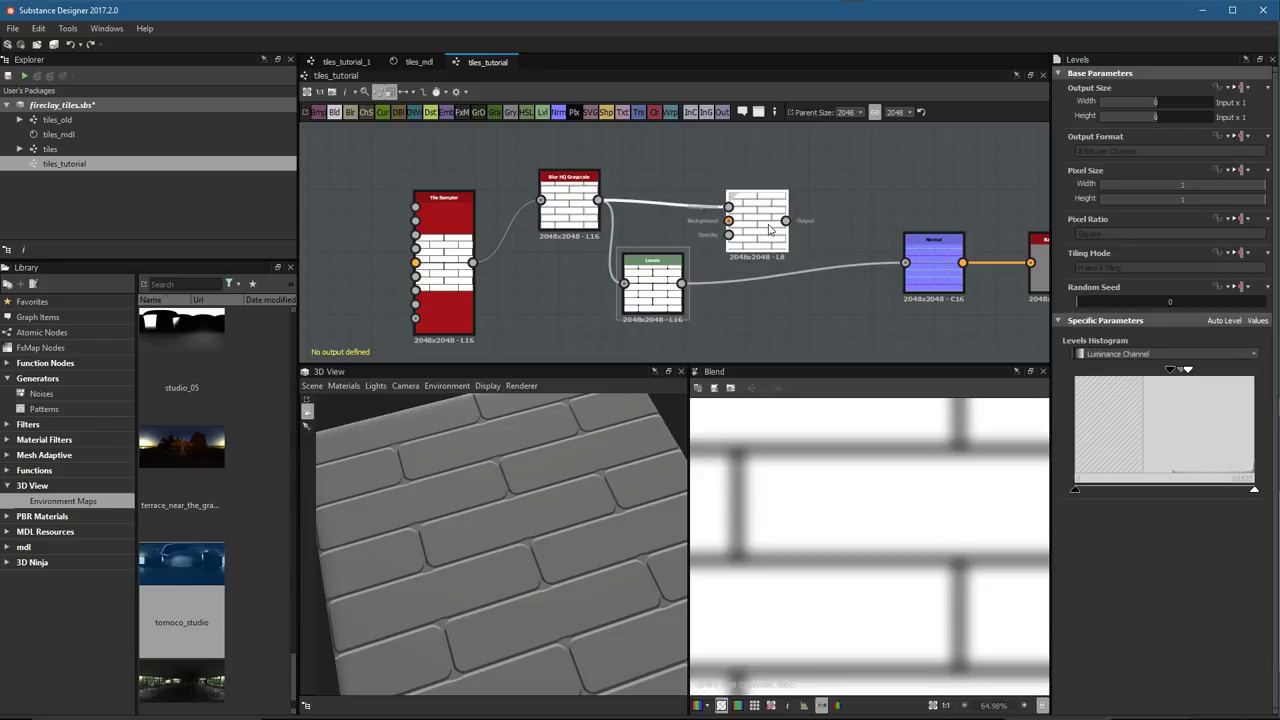
left_click_drag(681, 283, 728, 220)
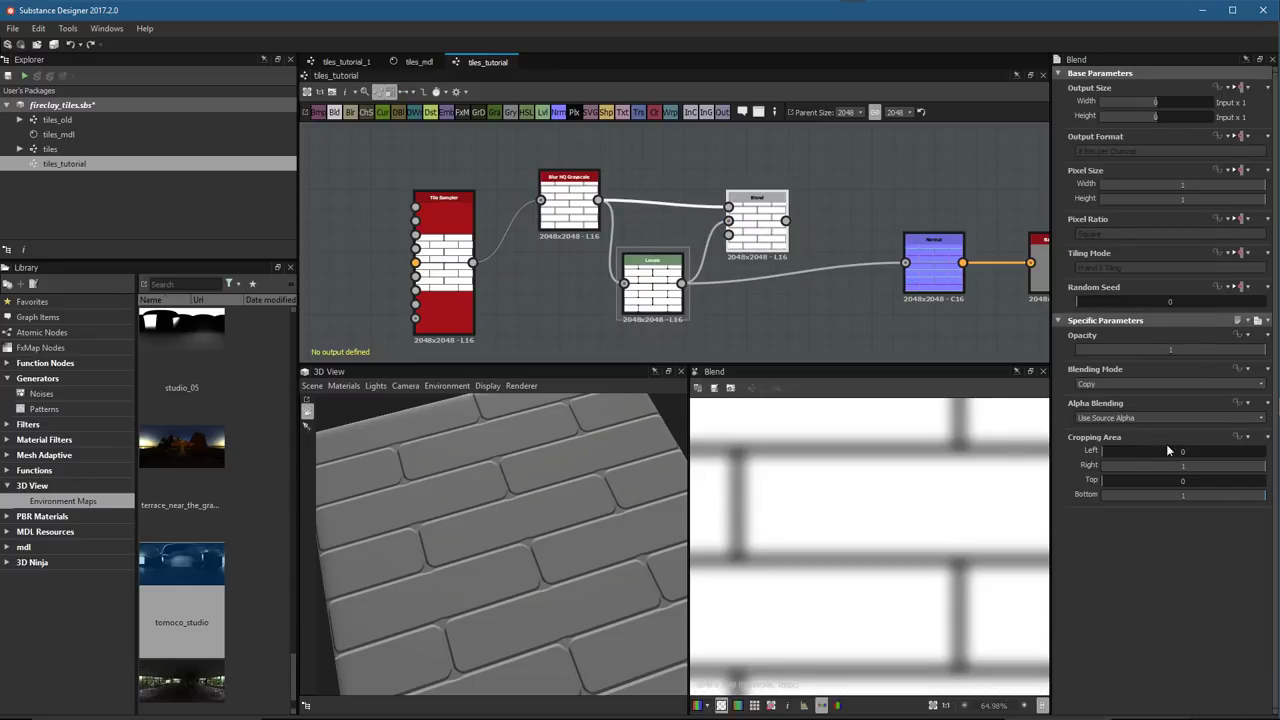
Set the Blend node's blending mode to Multiply and inspect the tile edges and corners in the blended mask
left_click(1092, 383)
left_click(1094, 418)
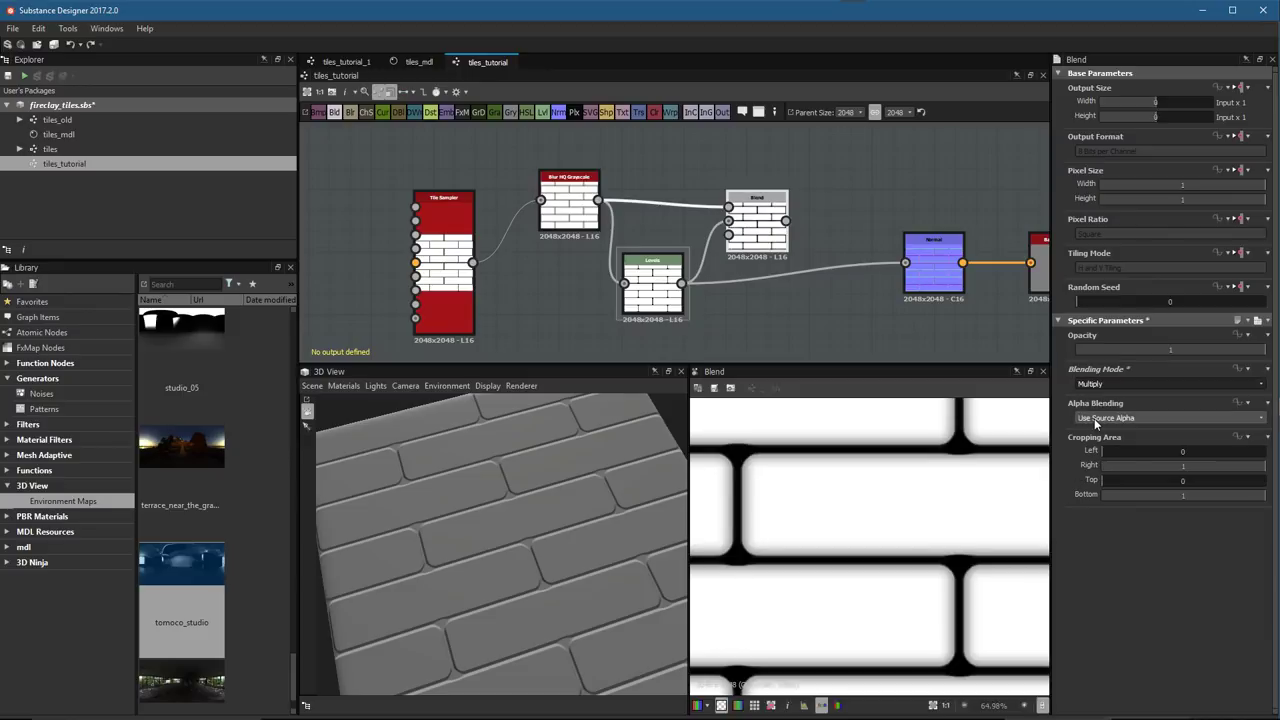
scroll(856, 510, "down", 2)
middle_click_drag(866, 532, 866, 500)
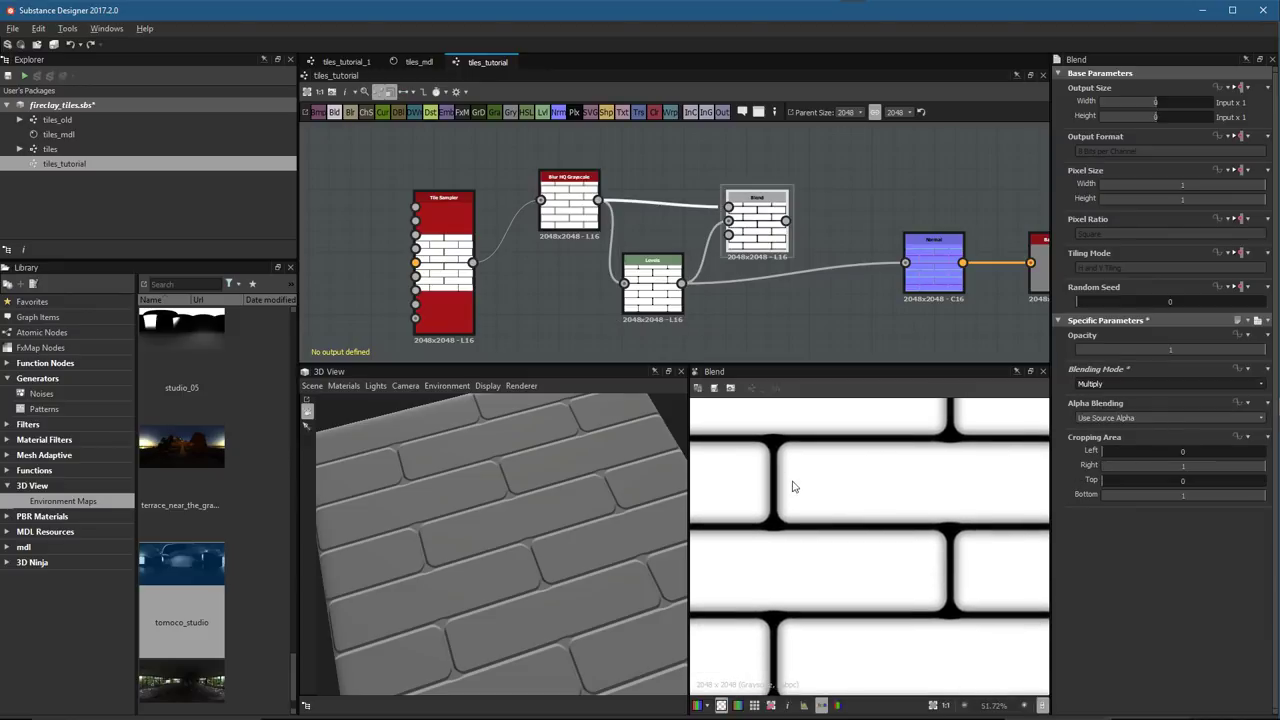
scroll(793, 455, "up", 3)
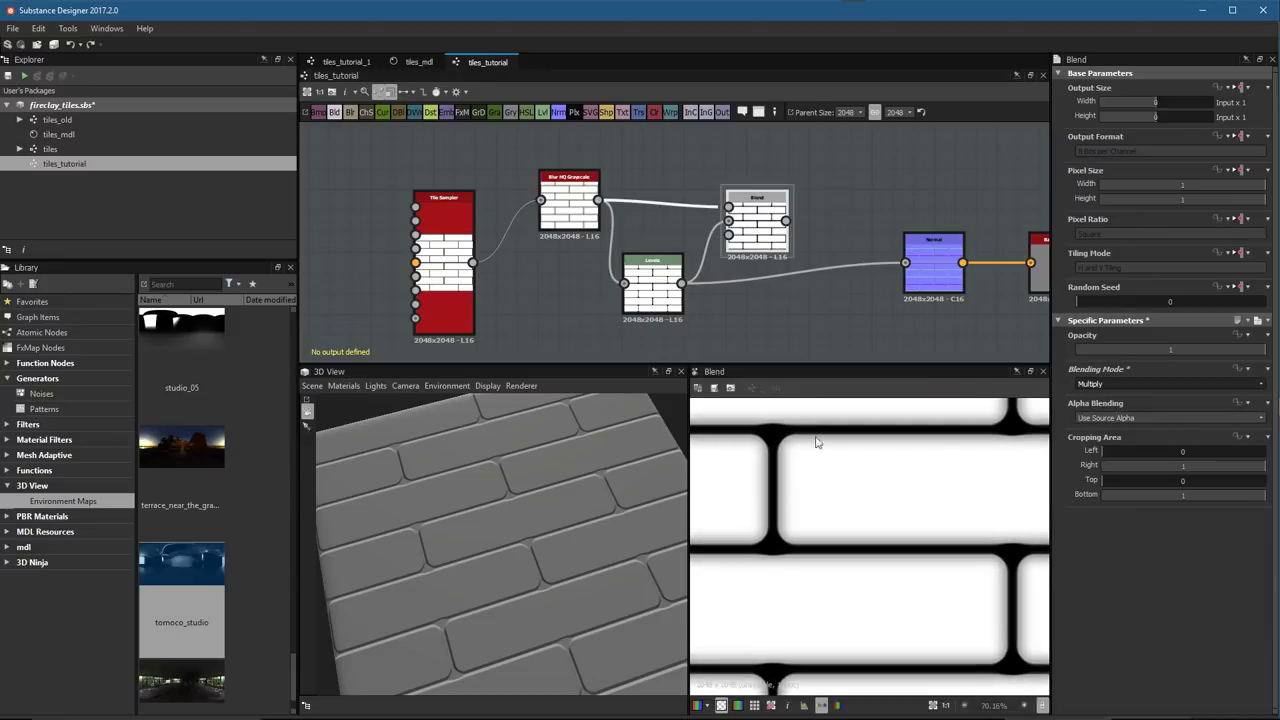
Connect the Blend output to the Normal node's input in place of the Levels output
middle_click_drag(805, 285, 690, 256)
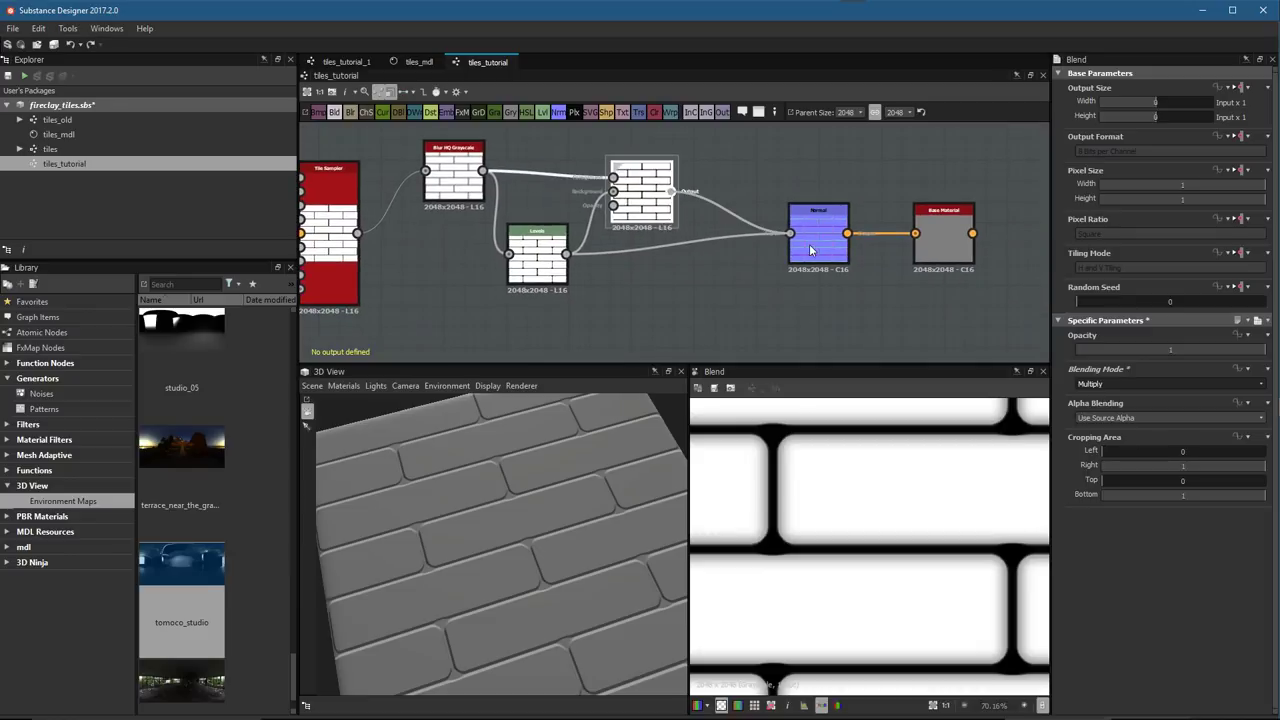
left_click_drag(672, 191, 809, 244)
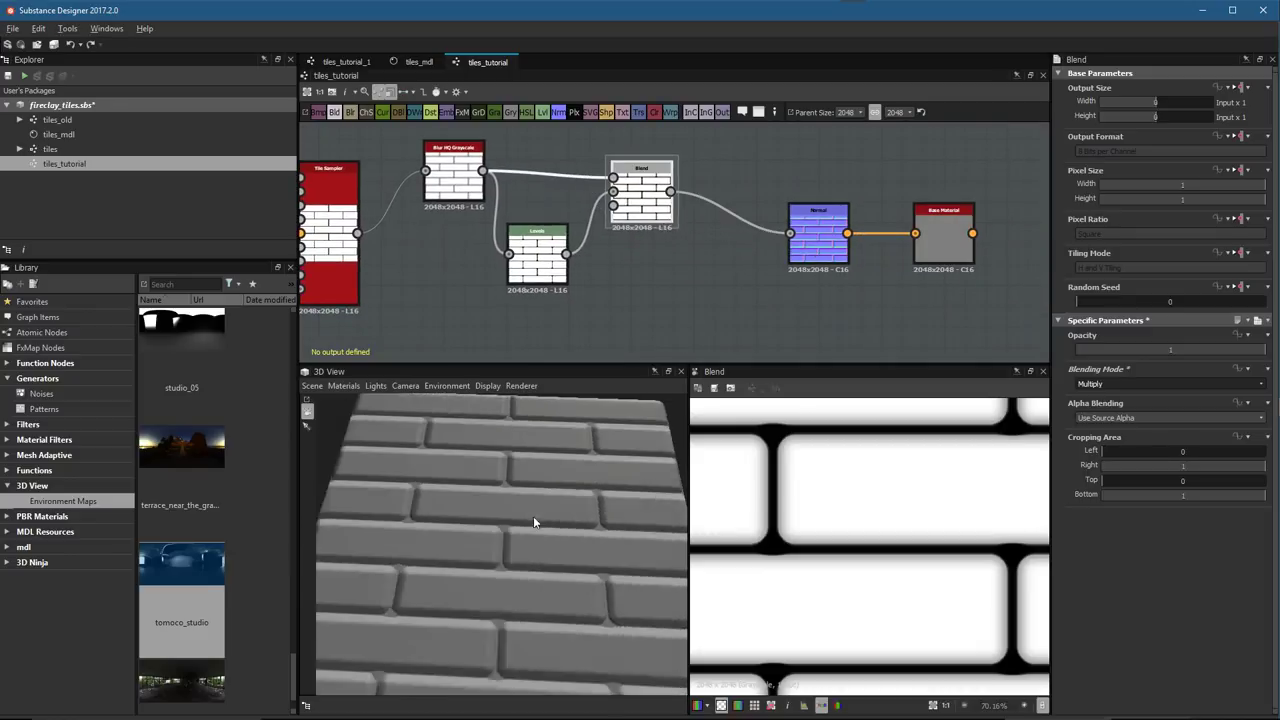